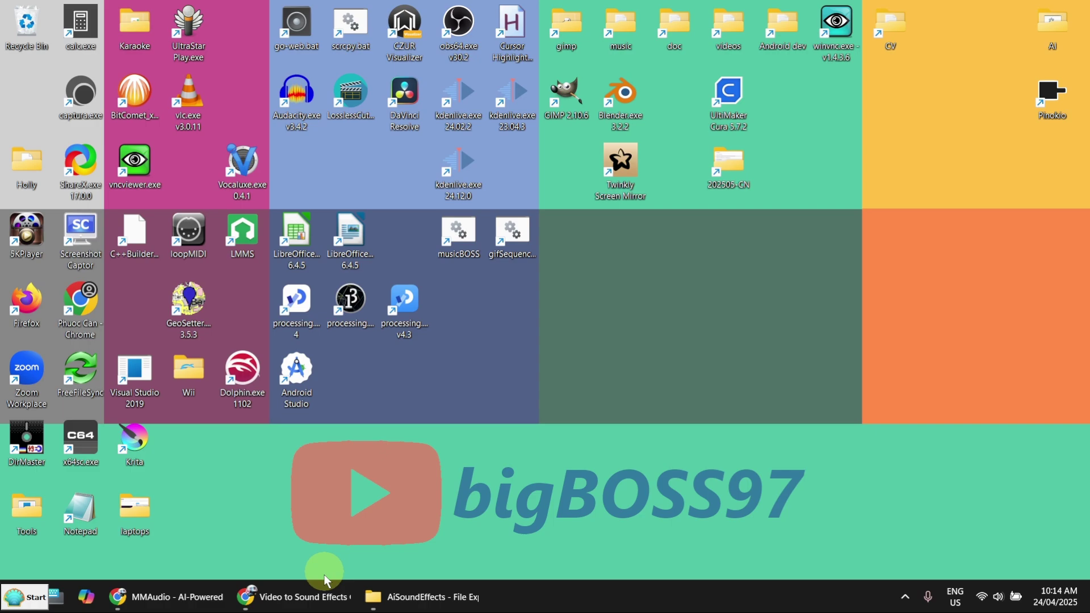
Step: Bring the Video to Sound Effects page forward, with the AiSoundEffects clip folder beside it
left_click(316, 594)
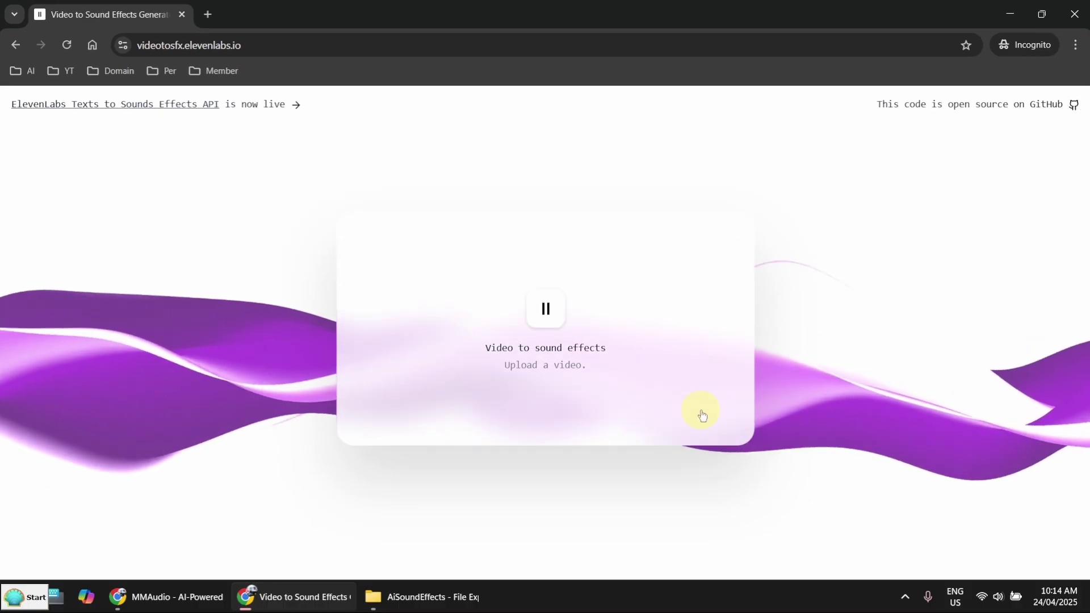
left_click(475, 603)
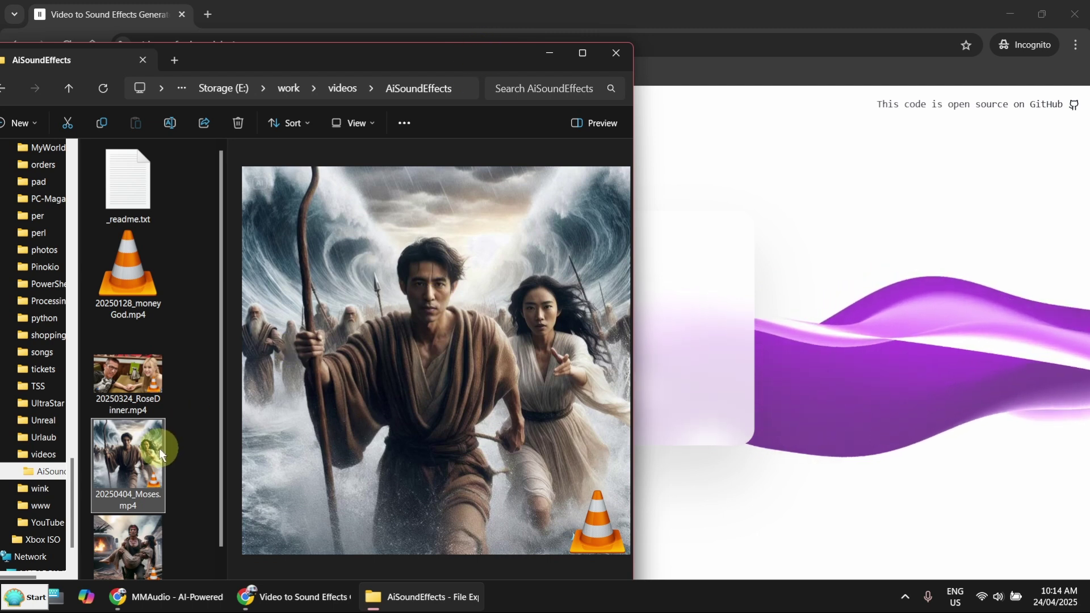
double_click(139, 459)
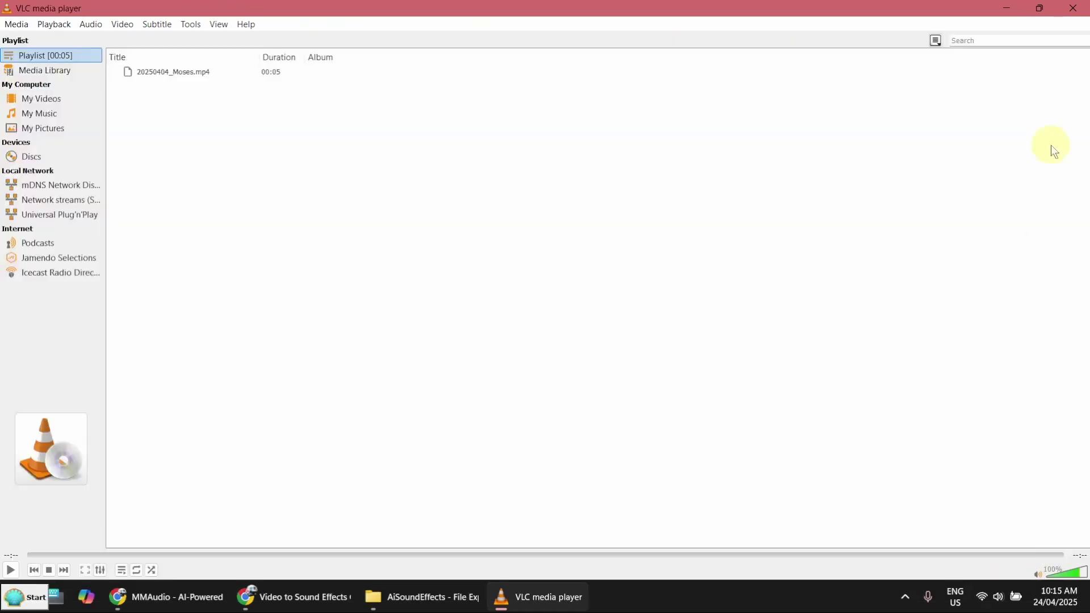
left_click(1073, 9)
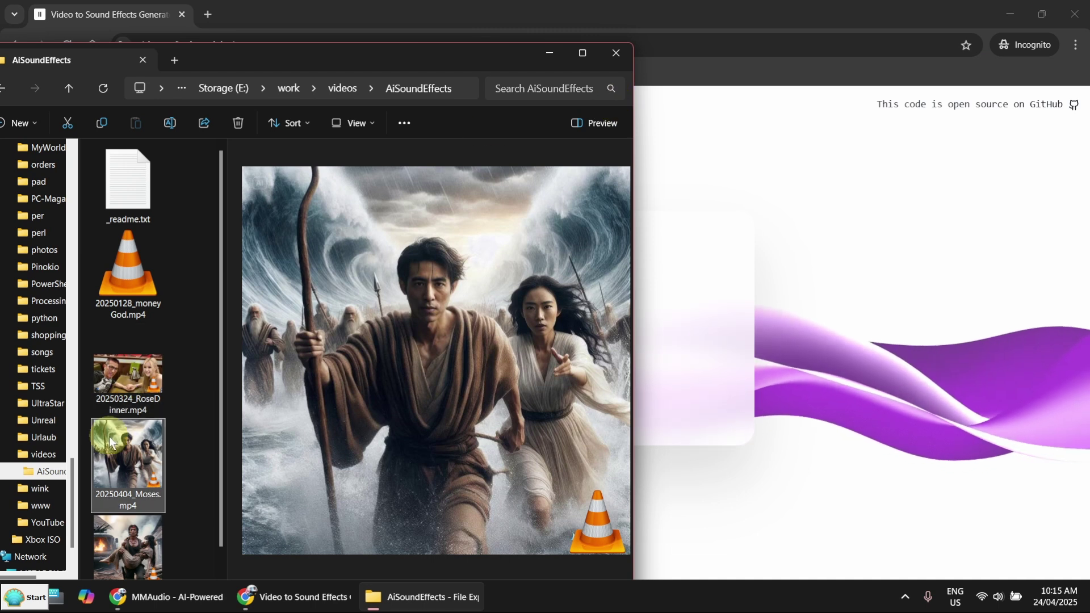
Step: Upload 20250404_Moses.mp4 and play each of its four generated sound-effect tracks
left_click_drag(128, 454, 685, 421)
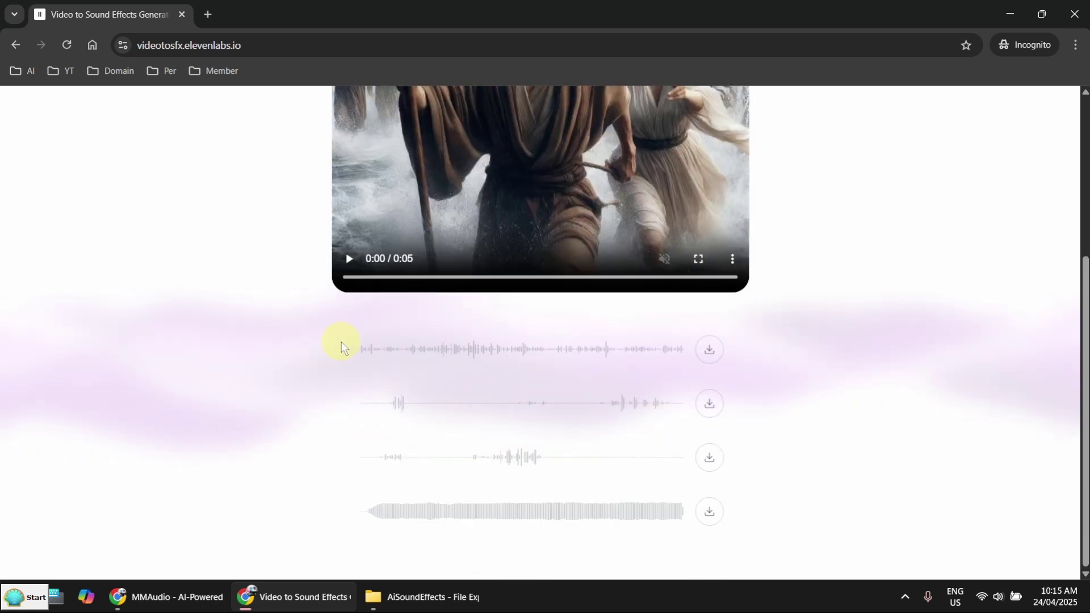
left_click(359, 348)
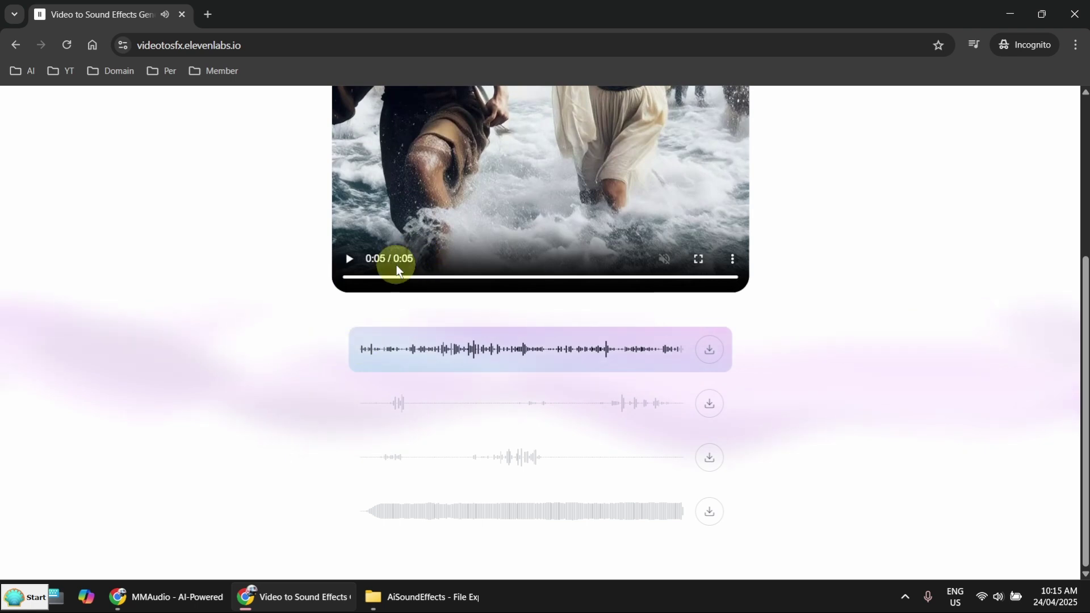
left_click(359, 406)
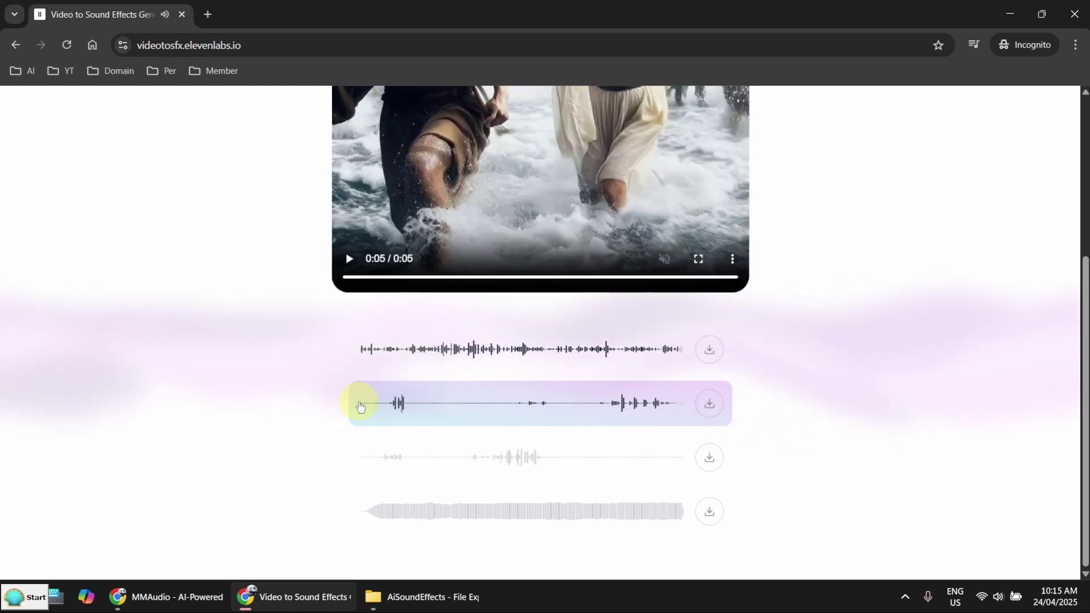
left_click(363, 462)
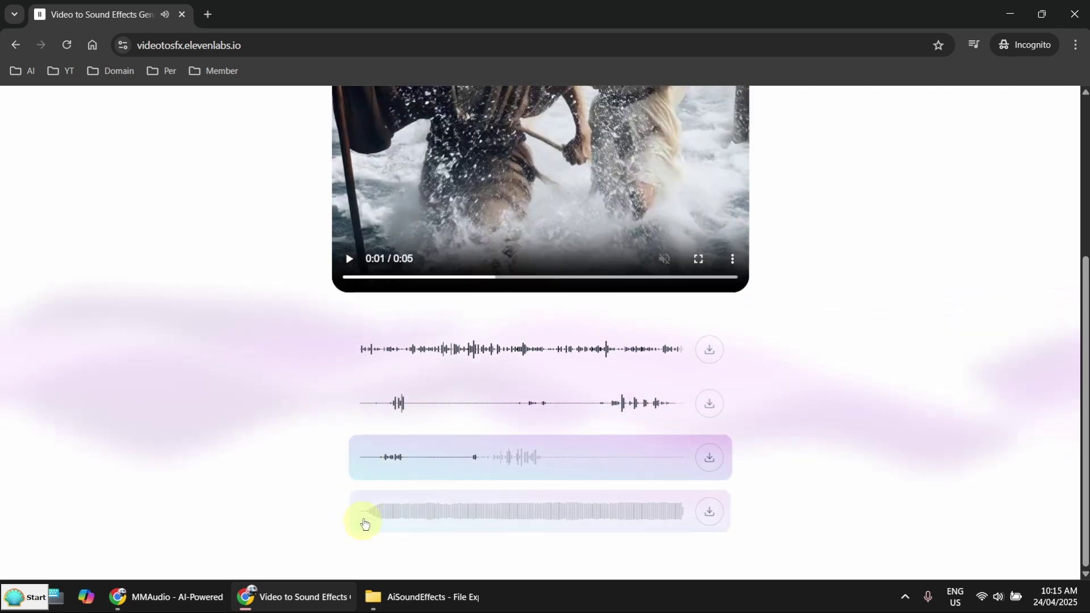
left_click(366, 518)
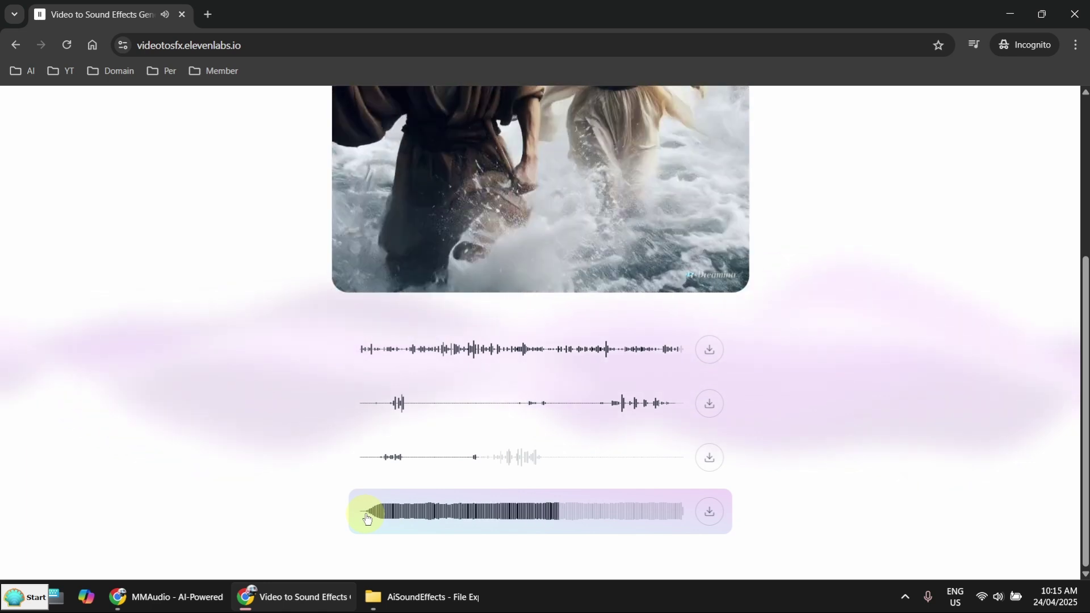
scroll(521, 389, "up", 5)
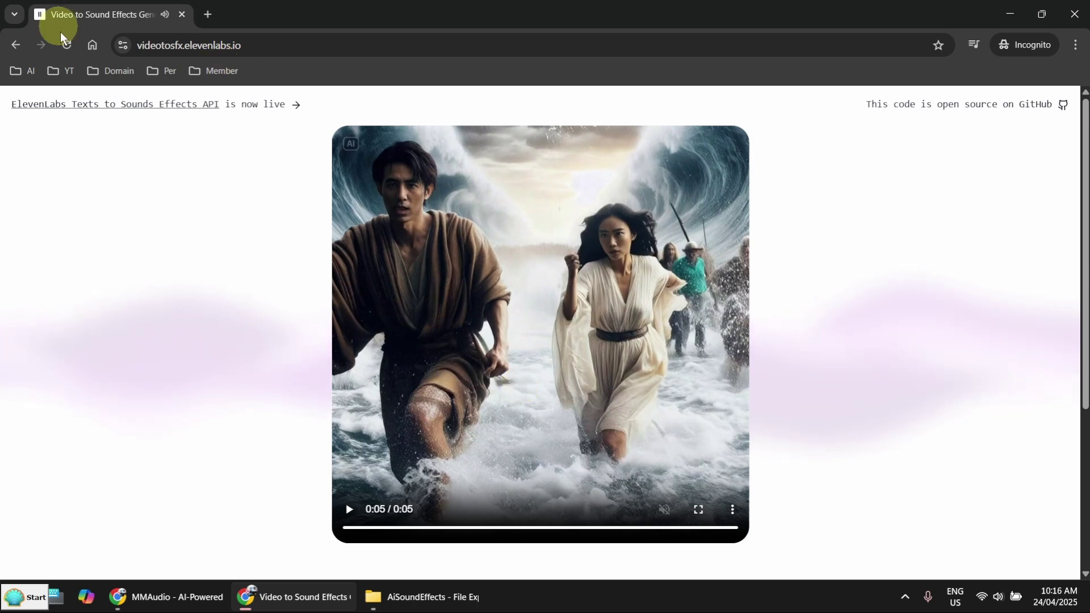
Step: Re-upload the Moses clip and play the first track of the new set
key("alt+Tab")
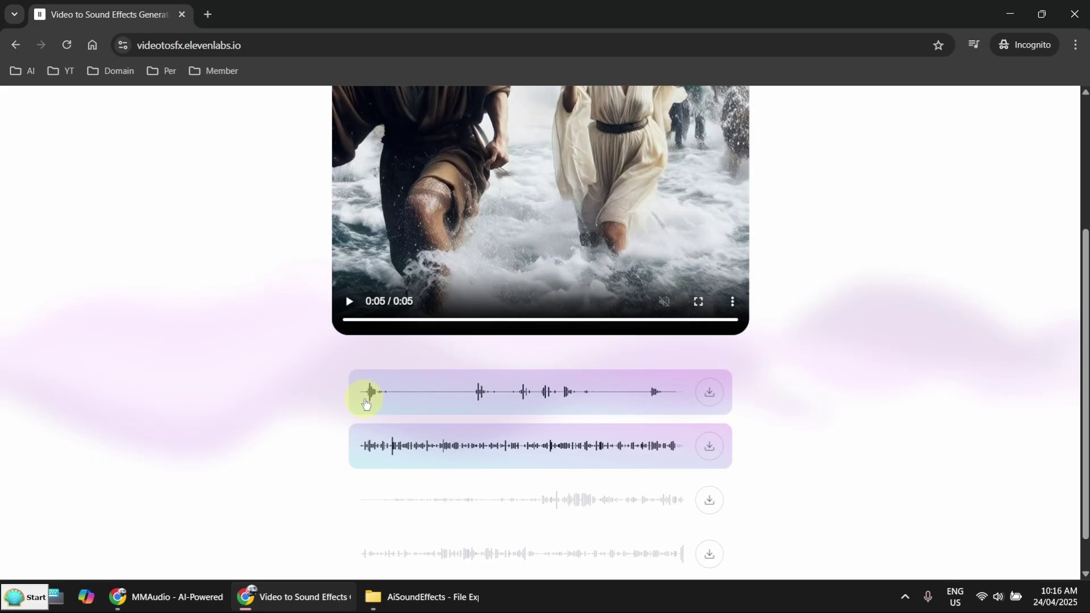
left_click(368, 393)
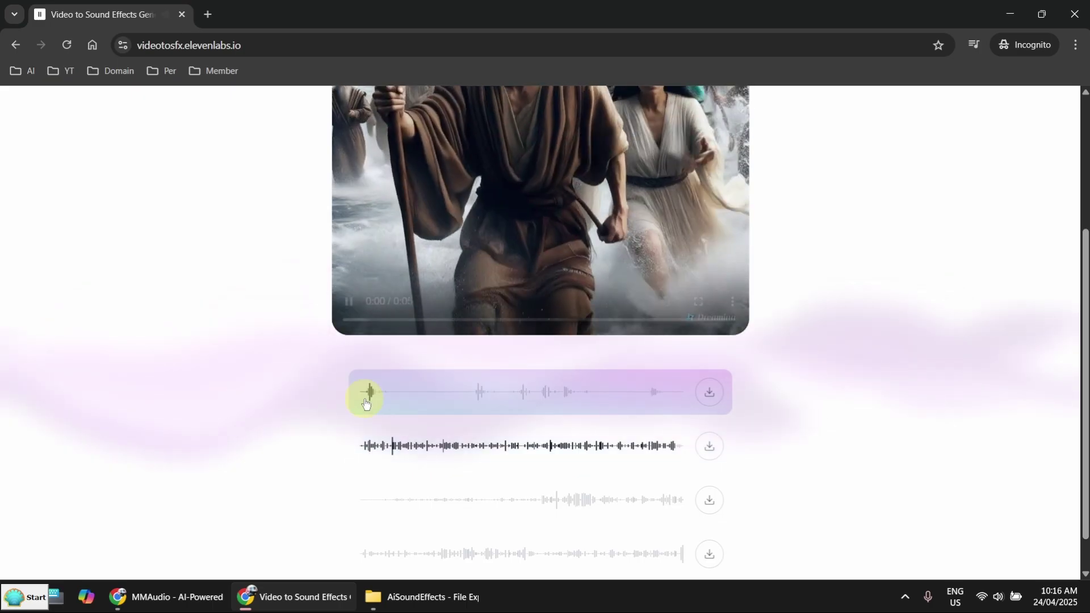
scroll(743, 389, "up", 3)
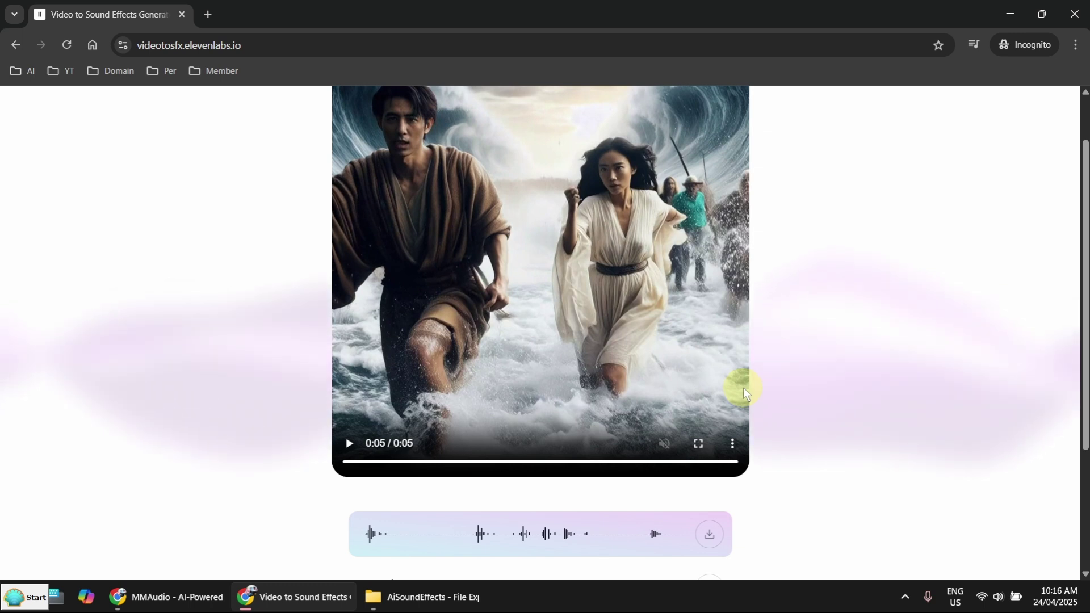
scroll(744, 388, "down", 1)
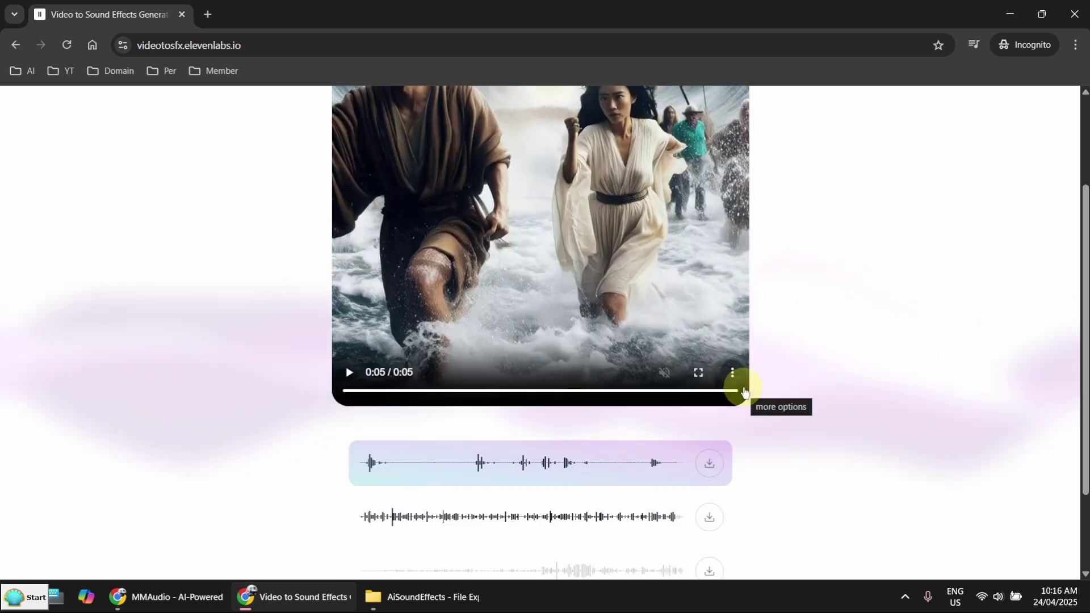
scroll(744, 390, "down", 2)
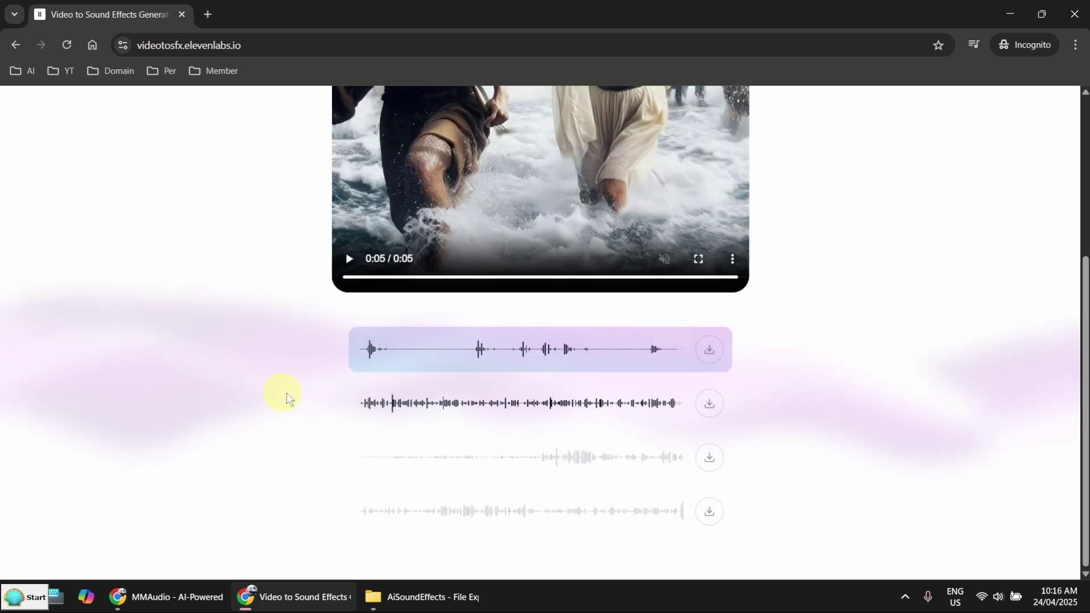
Step: Play the second, third and fourth tracks of the new Moses set
left_click(369, 407)
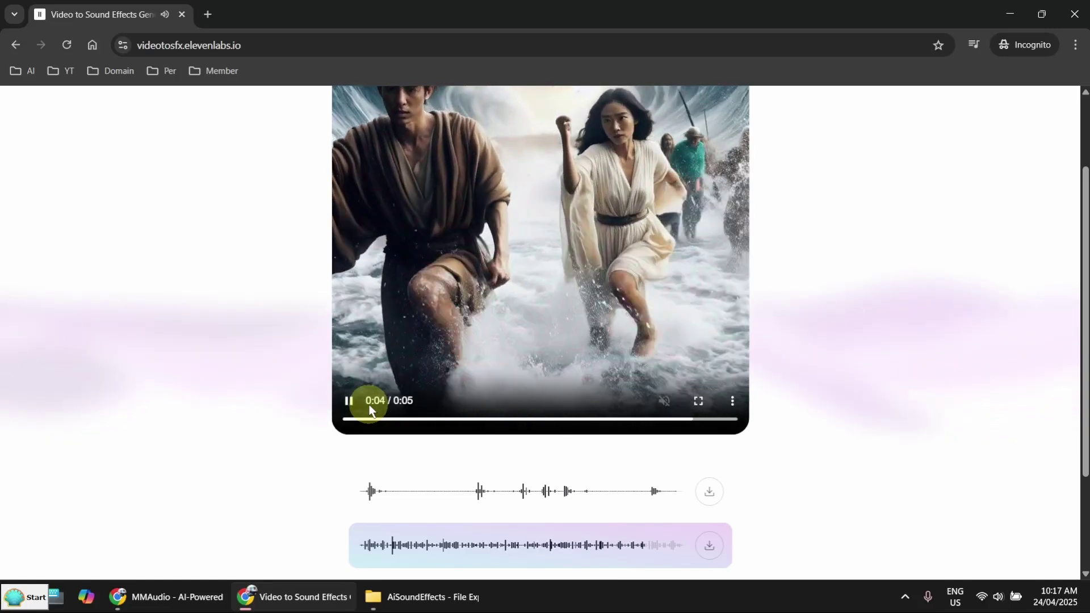
scroll(370, 404, "down", 2)
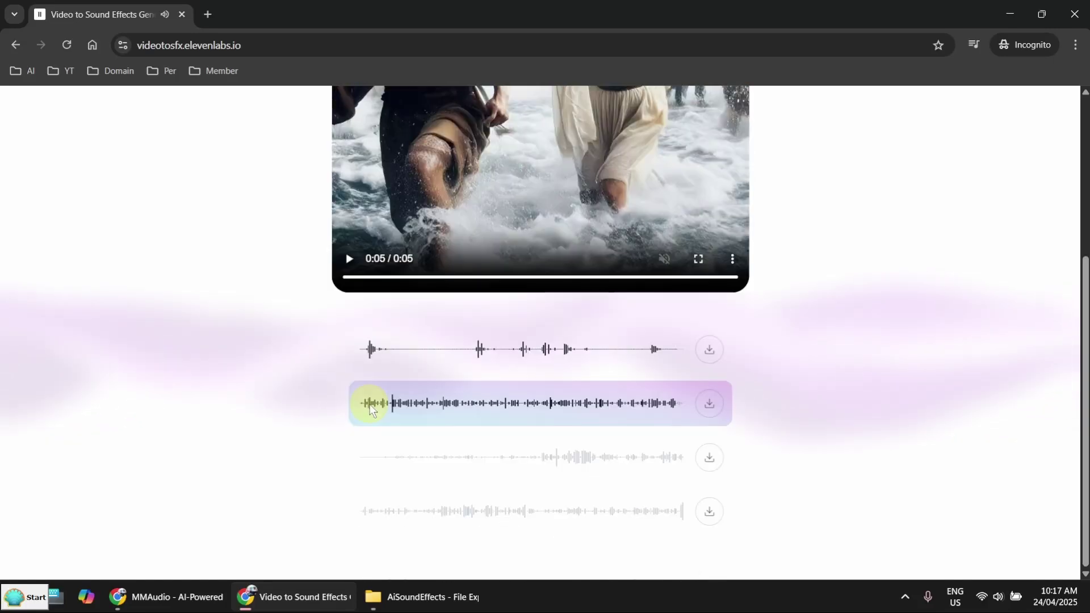
left_click(370, 465)
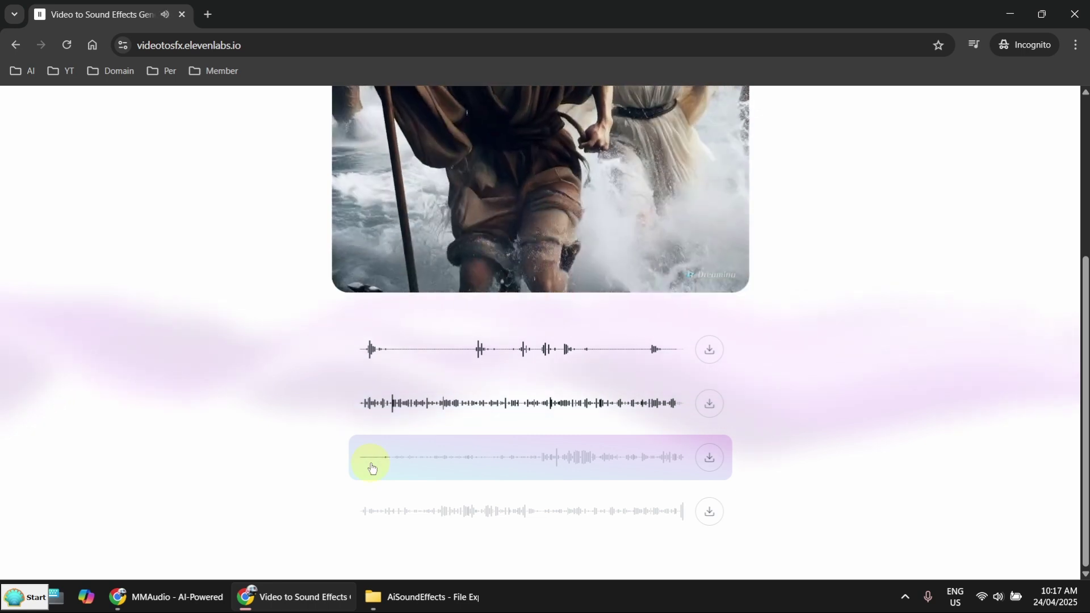
scroll(370, 464, "up", 2)
scroll(370, 463, "up", 1)
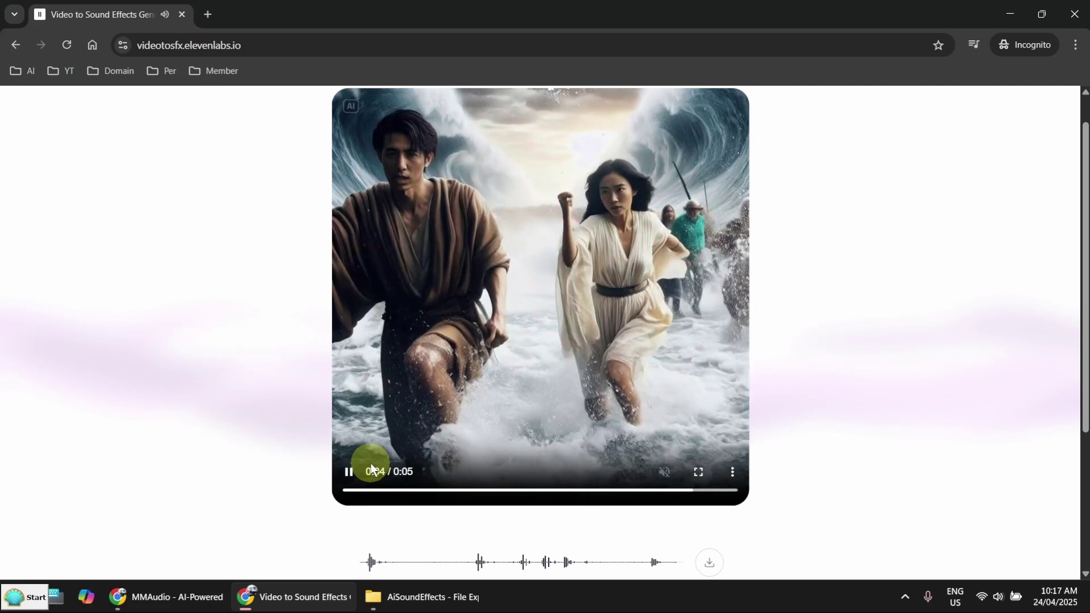
scroll(370, 463, "down", 1)
scroll(370, 463, "down", 2)
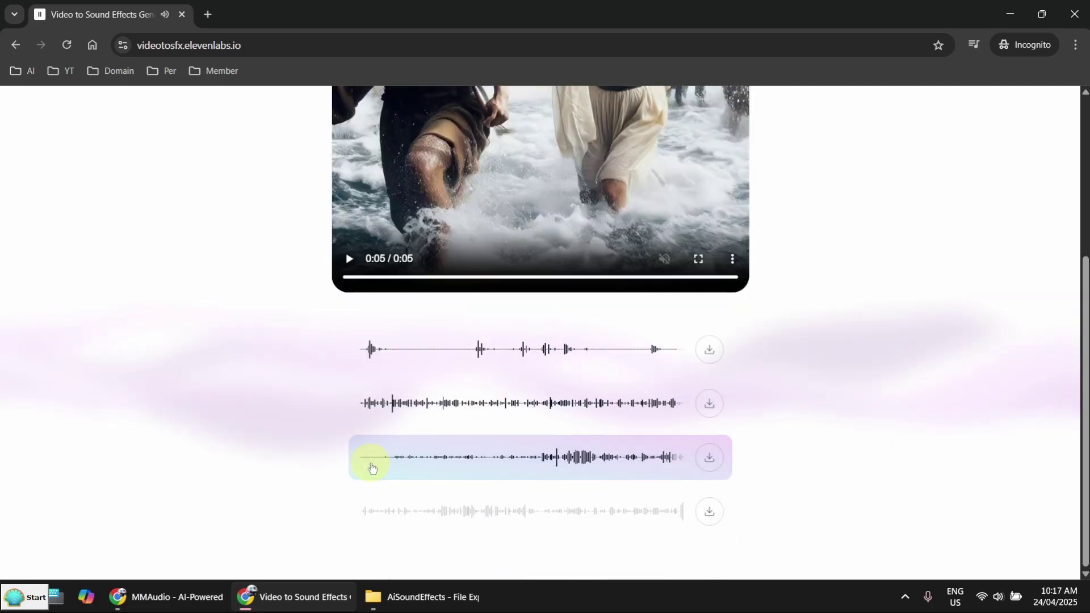
left_click(361, 521)
scroll(397, 498, "up", 3)
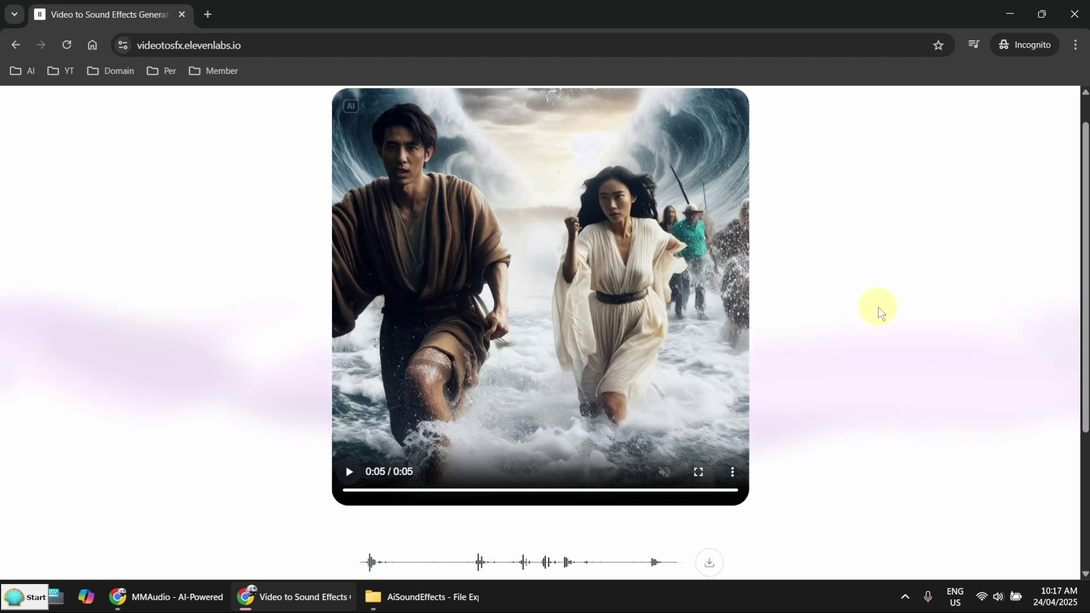
Step: Reload the page, then preview 20250324_RoseDinner.mp4 in VLC and close it
left_click(67, 45)
left_click(414, 596)
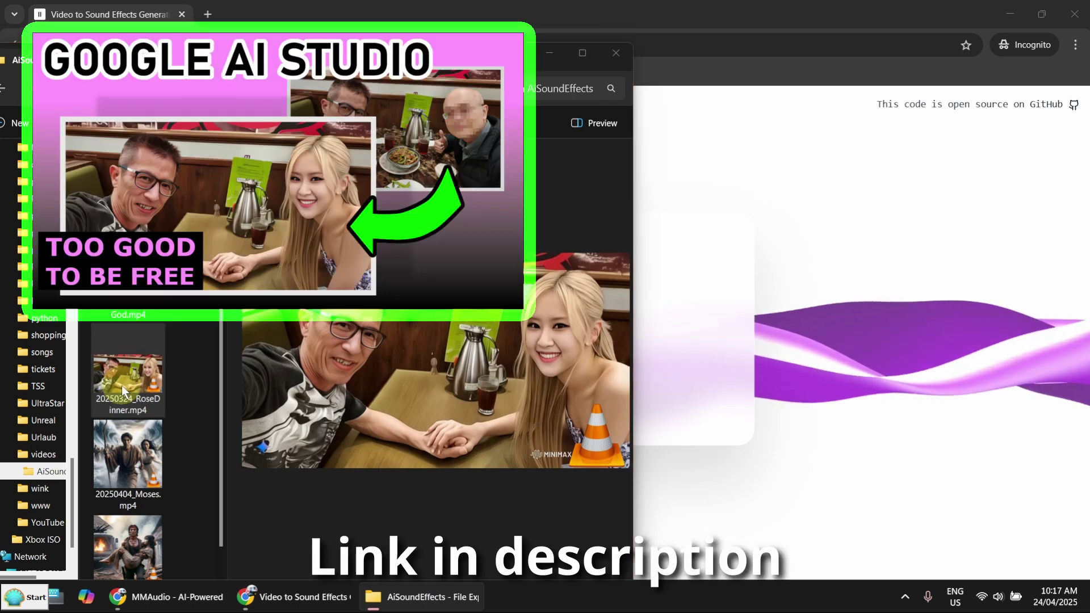
double_click(121, 386)
left_click(565, 308)
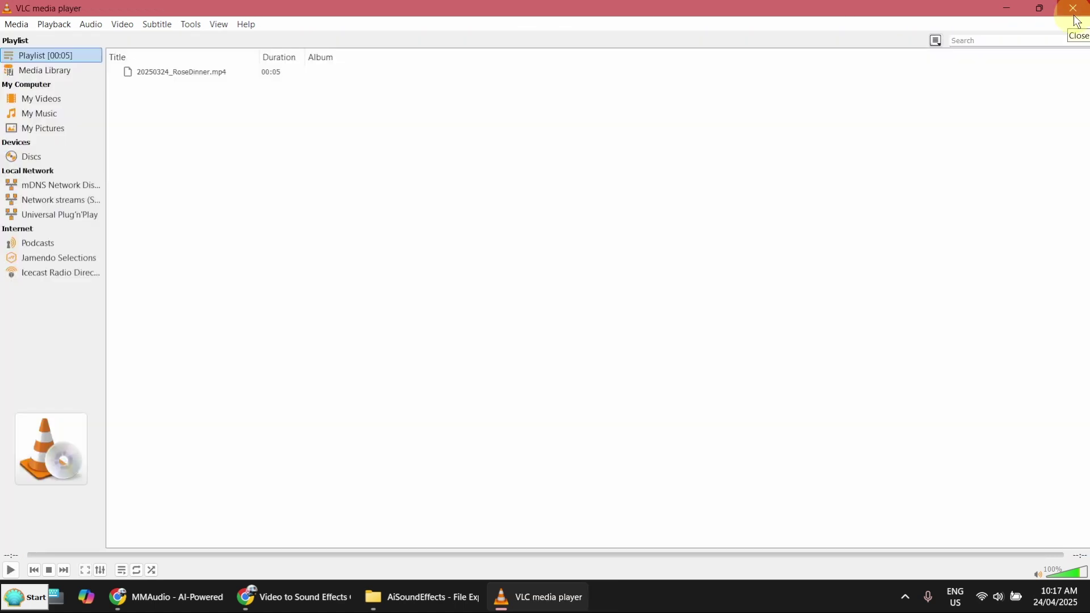
left_click(1077, 21)
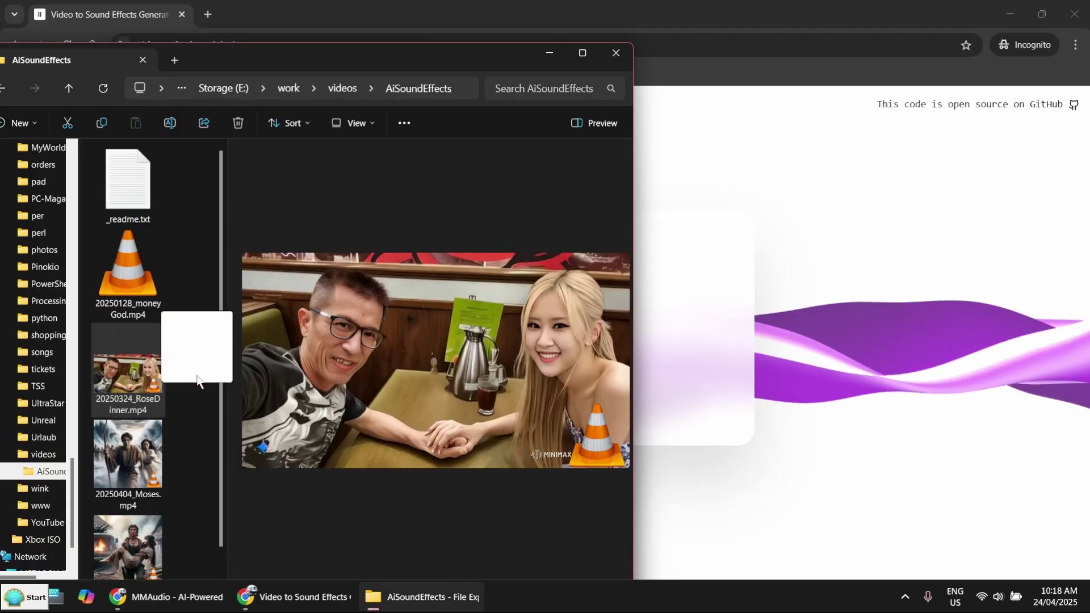
Step: Upload the RoseDinner clip, dismiss the safety-check alert, and play tracks one, two and four
left_click_drag(128, 380, 683, 376)
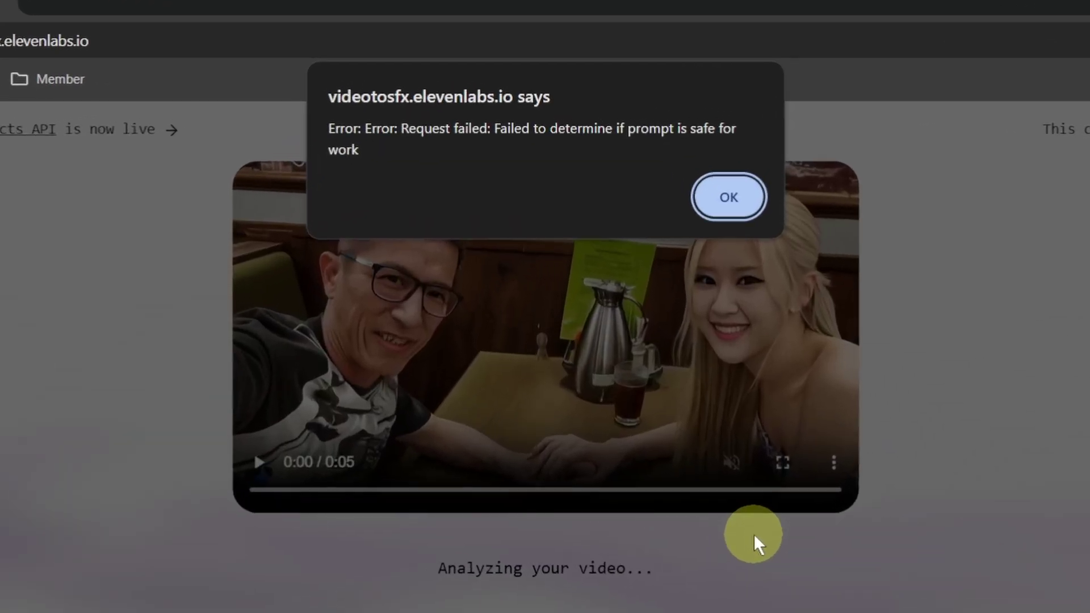
left_click(732, 208)
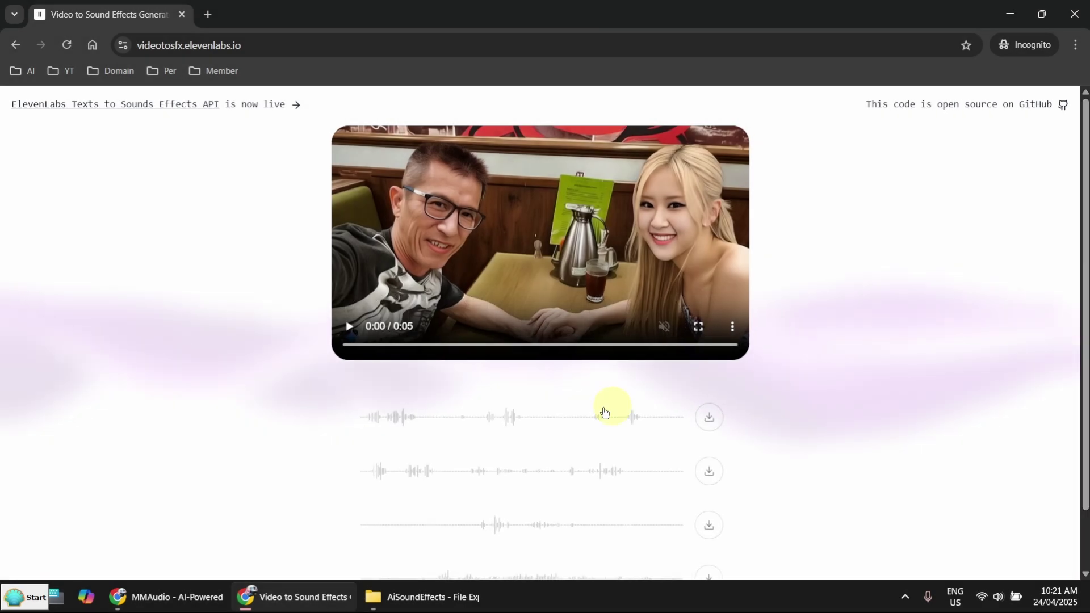
left_click(361, 418)
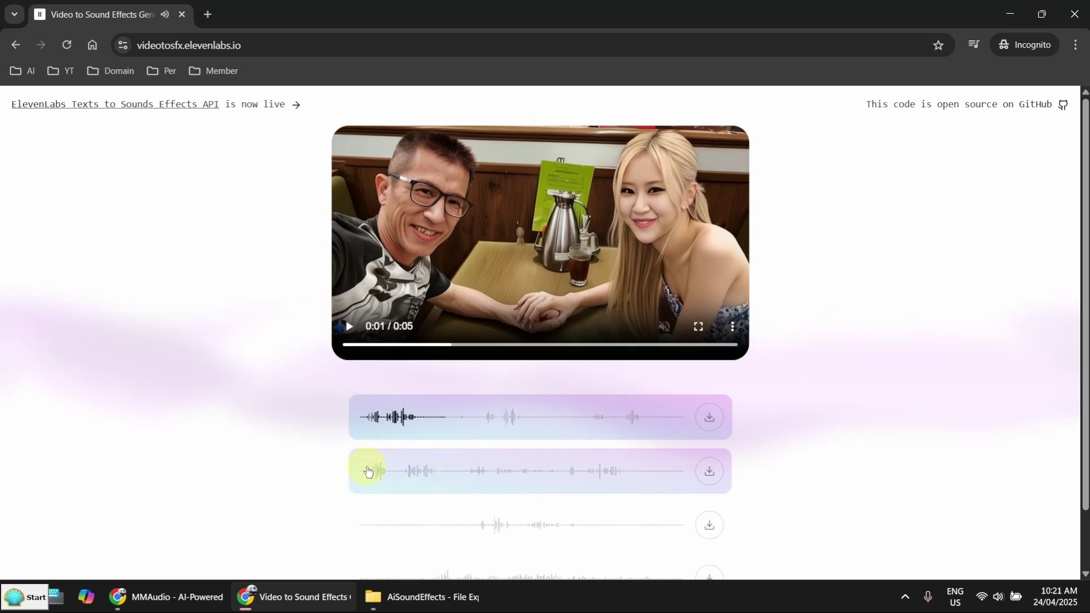
left_click(365, 474)
scroll(368, 486, "down", 1)
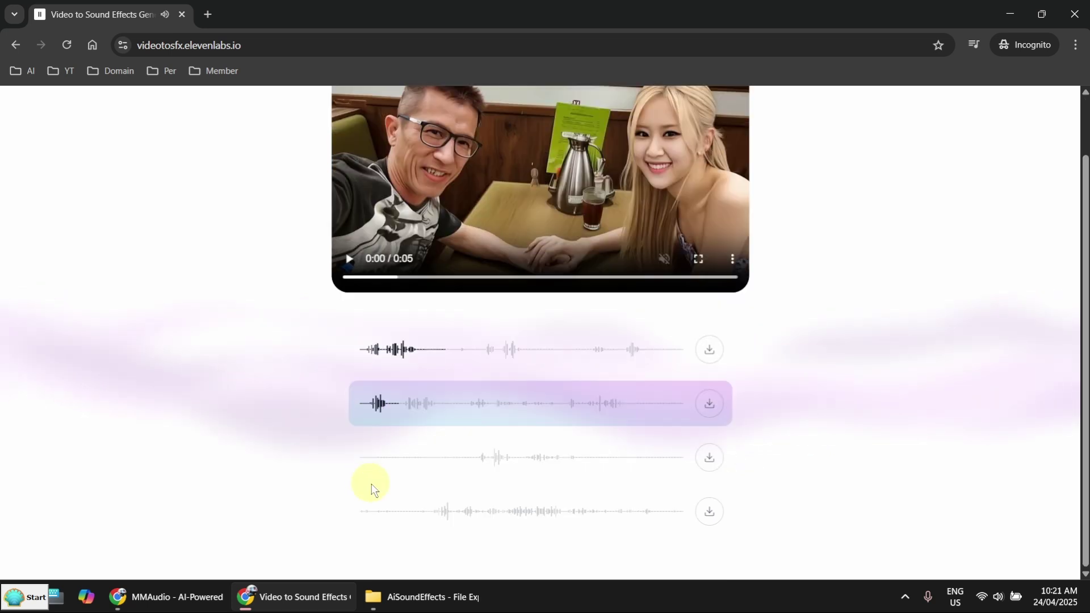
left_click(397, 511)
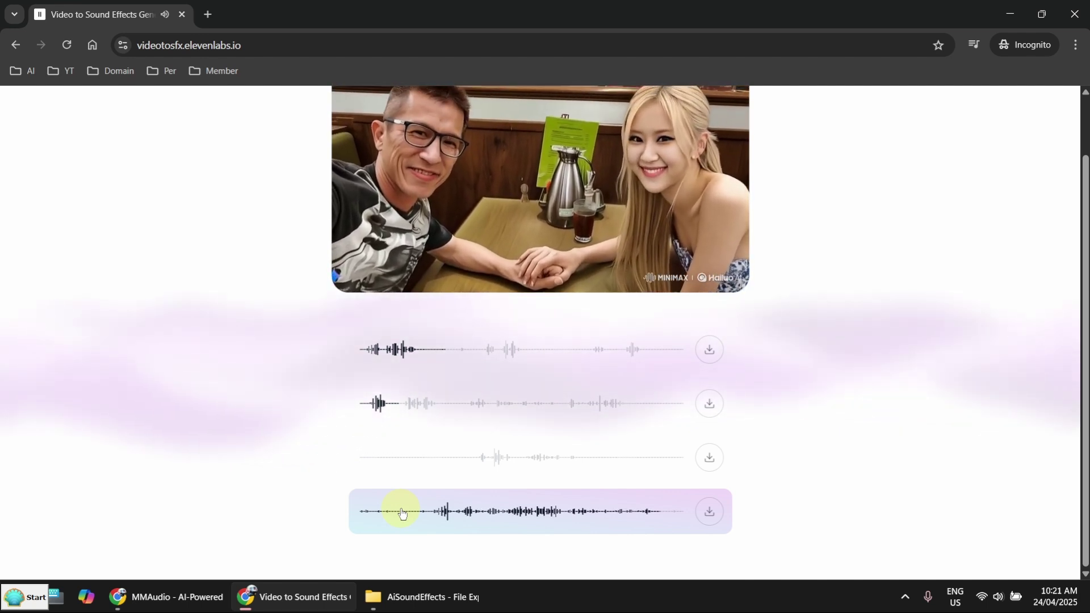
scroll(414, 509, "up", 1)
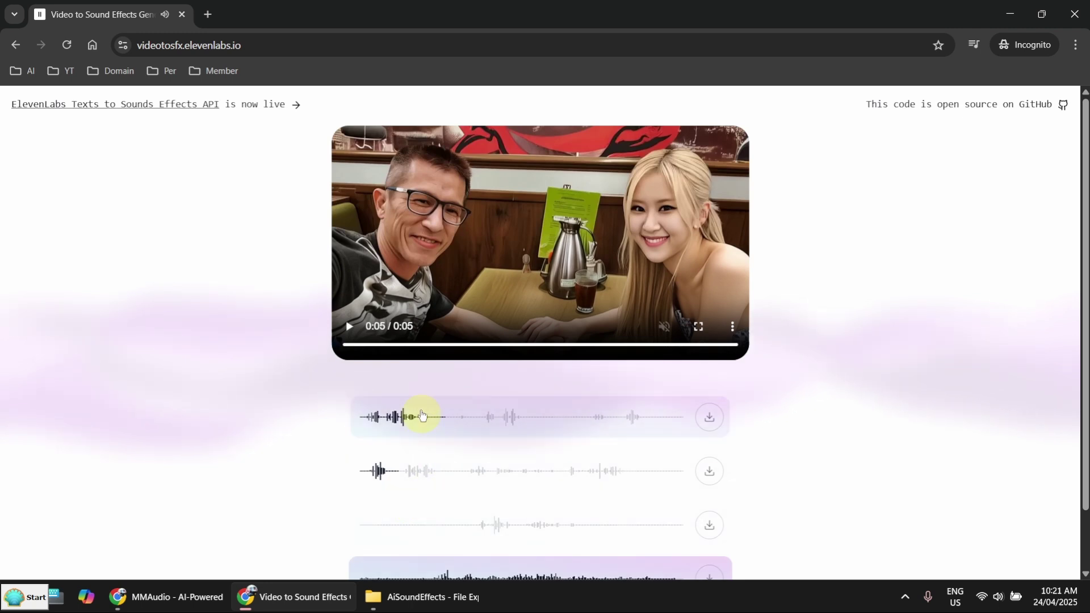
Step: Preview 20250416_WayOfDragon.mp4 in VLC, close it, and drag it onto the upload page
mouse_move(415, 596)
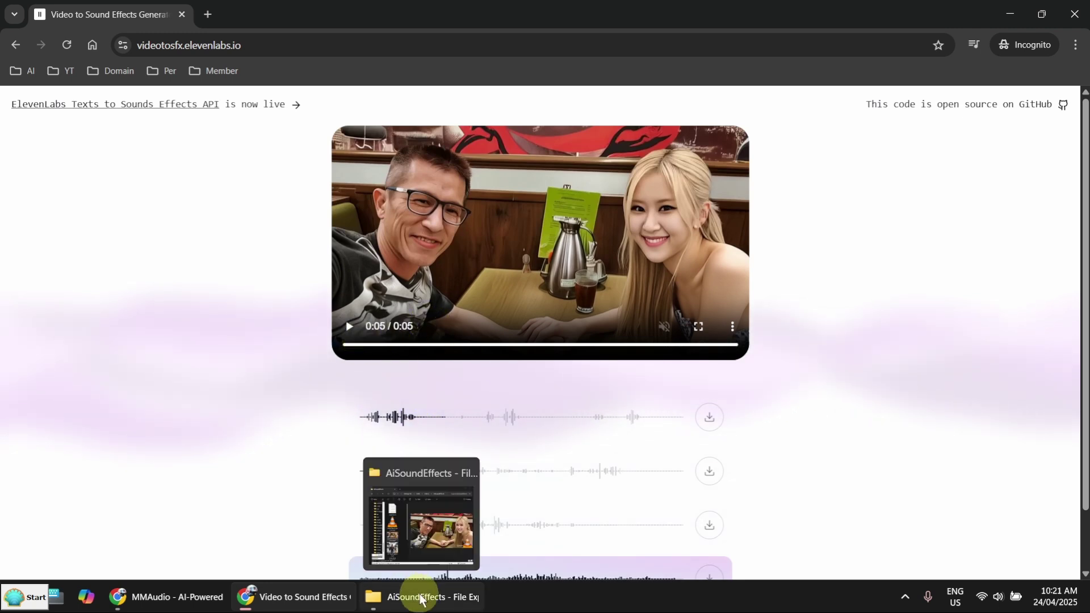
left_click(380, 597)
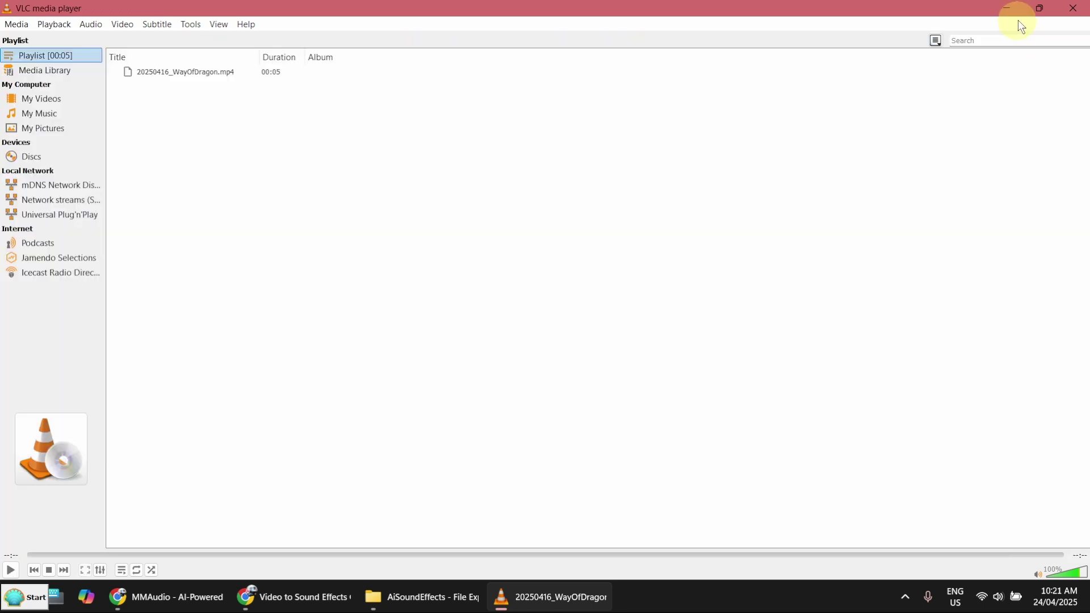
left_click(1018, 20)
left_click_drag(128, 434, 674, 347)
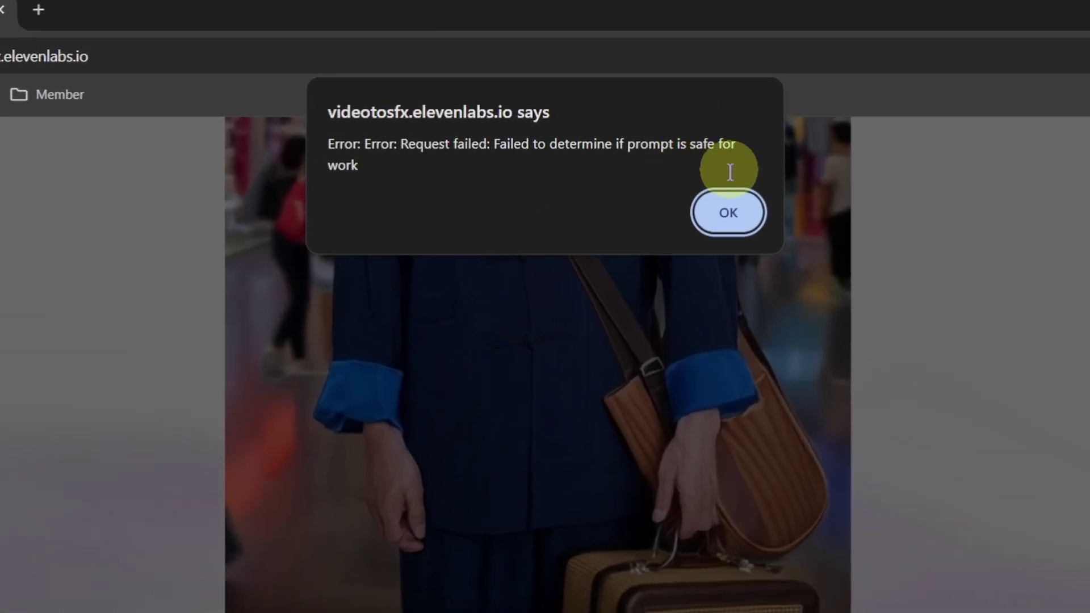
Step: Dismiss the safety-check error and re-upload WayOfDragon.mp4, dismissing the repeated error
left_click(729, 213)
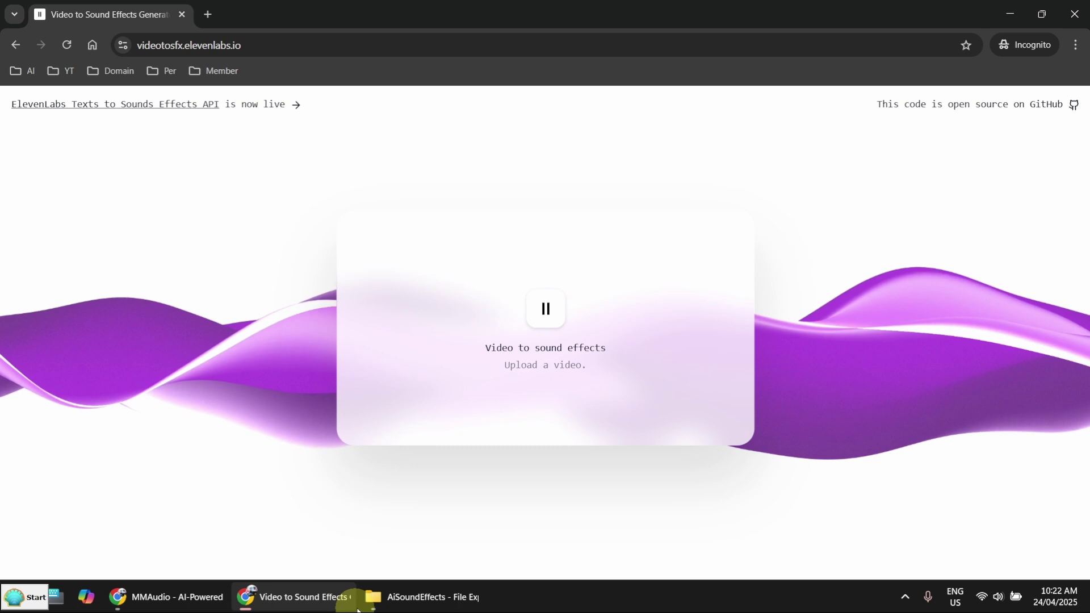
left_click(419, 609)
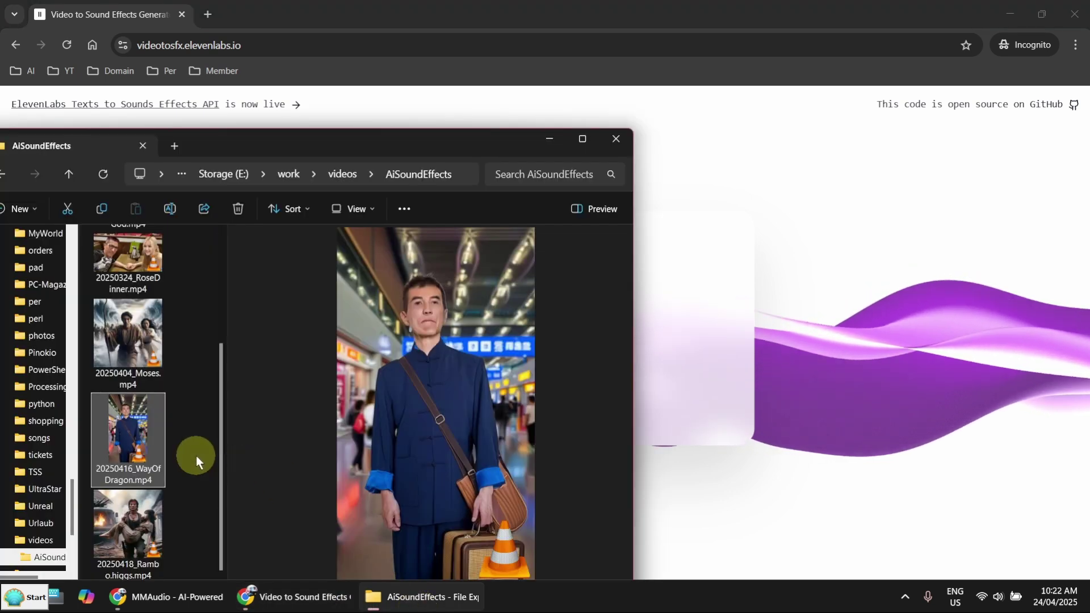
left_click_drag(124, 444, 671, 380)
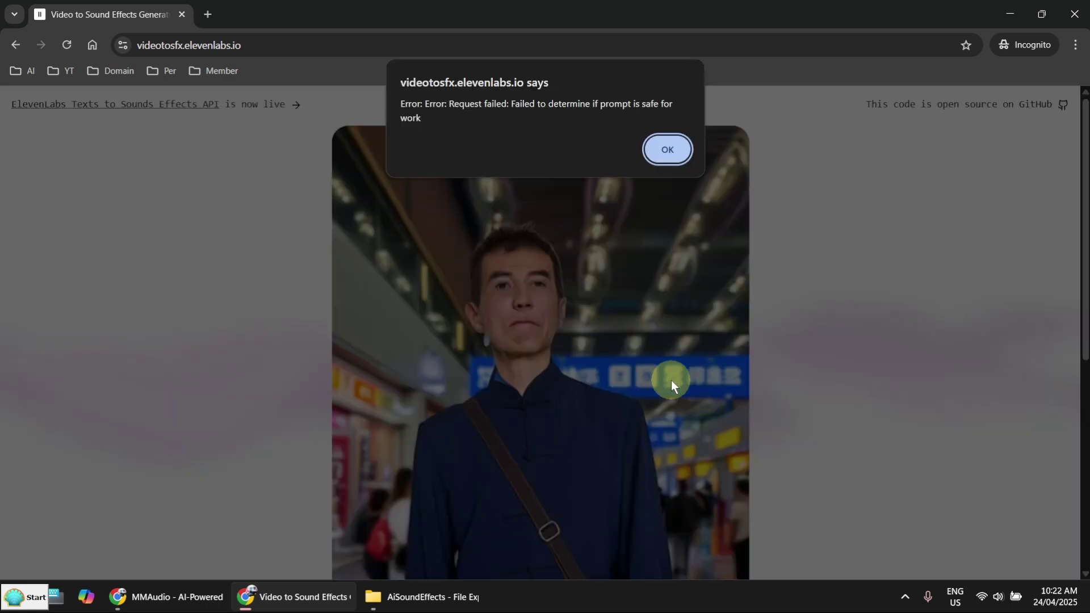
left_click(668, 149)
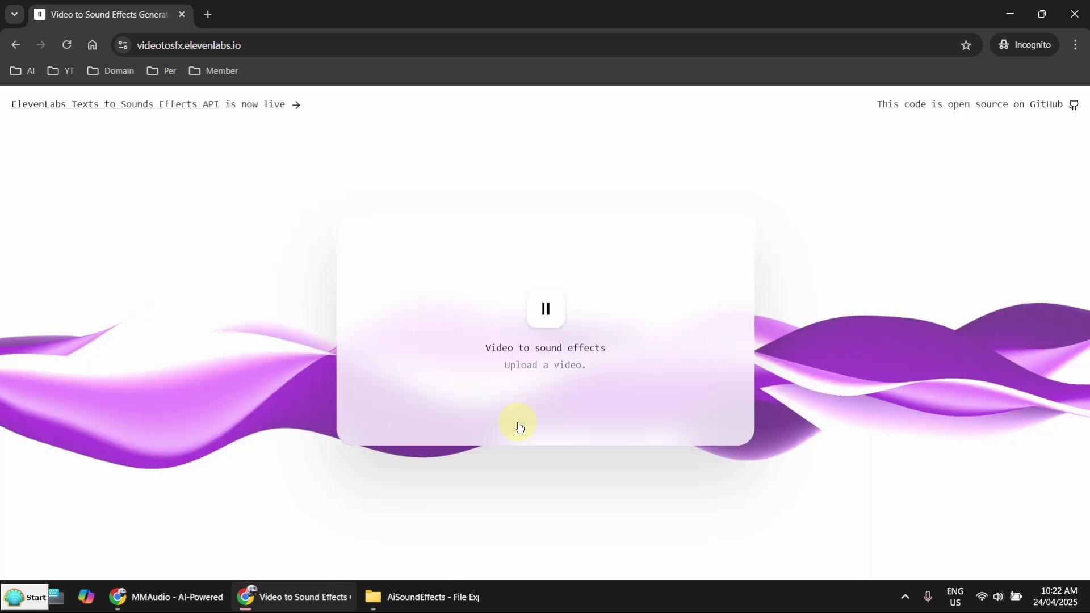
left_click(454, 608)
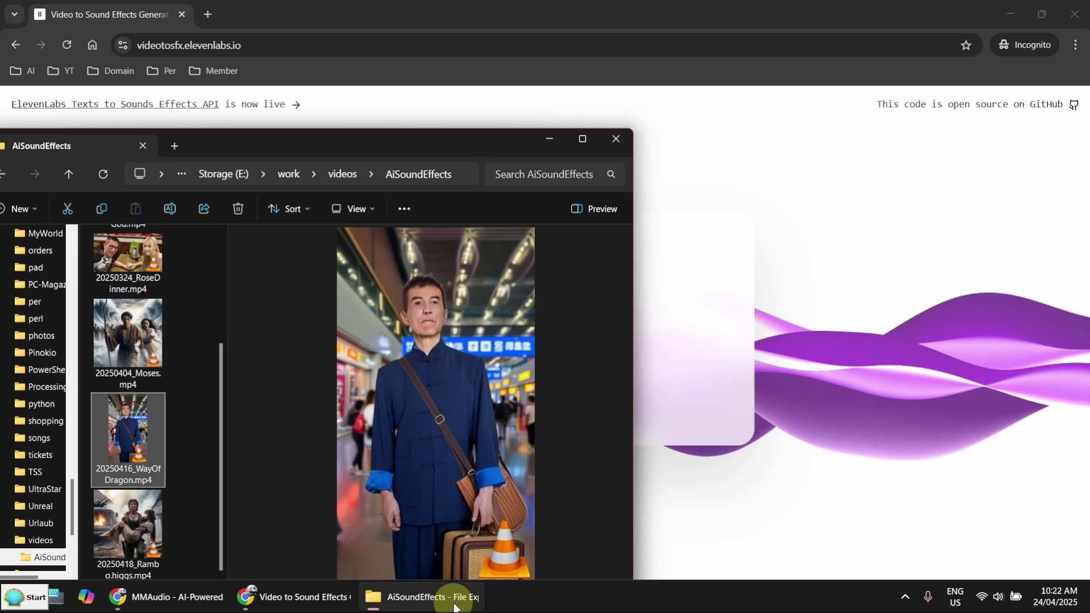
double_click(132, 524)
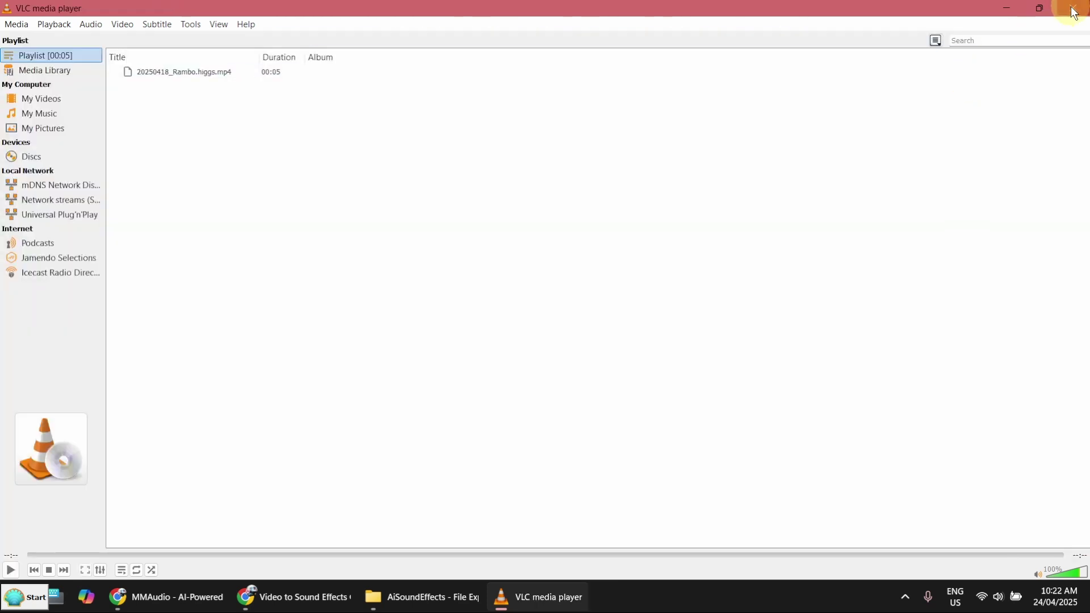
left_click(1073, 8)
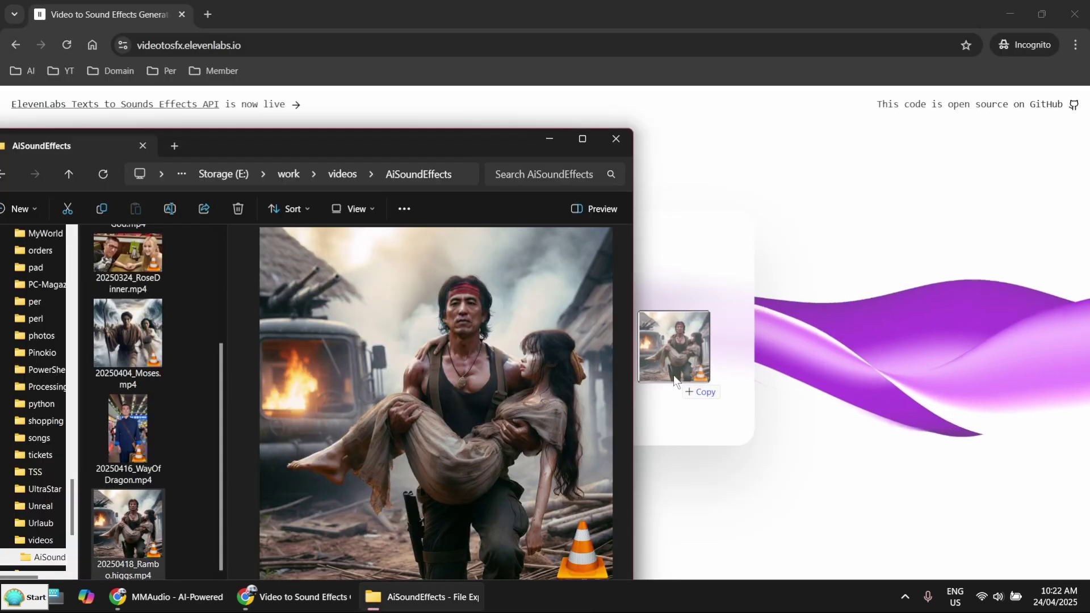
left_click_drag(676, 371, 673, 375)
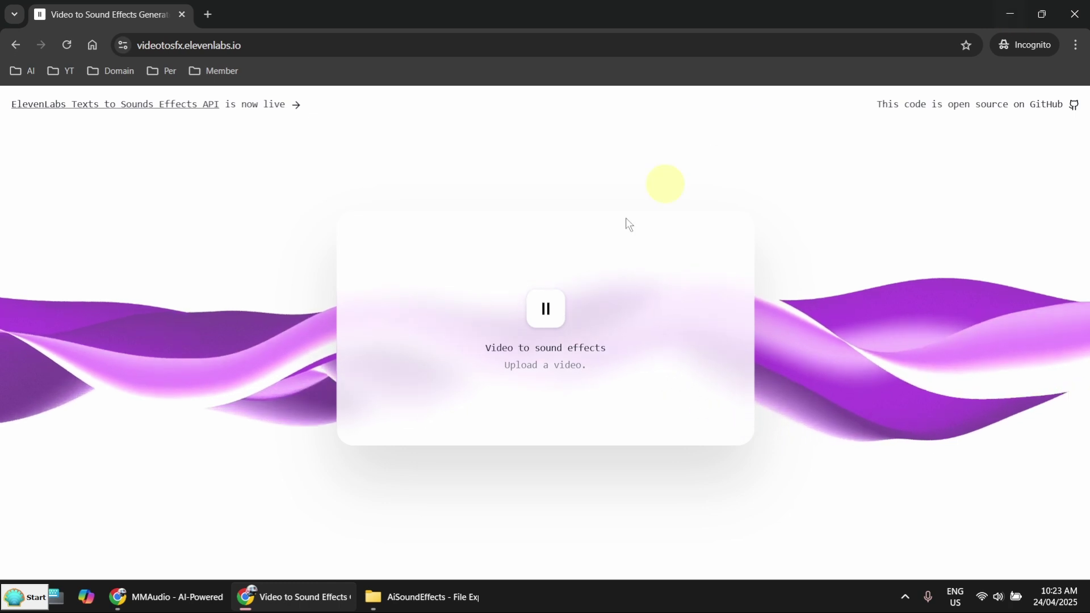
Step: Switch to MMAudio and drop 20250418_Rambo.higgs.mp4 into the Upload File zone
left_click(186, 596)
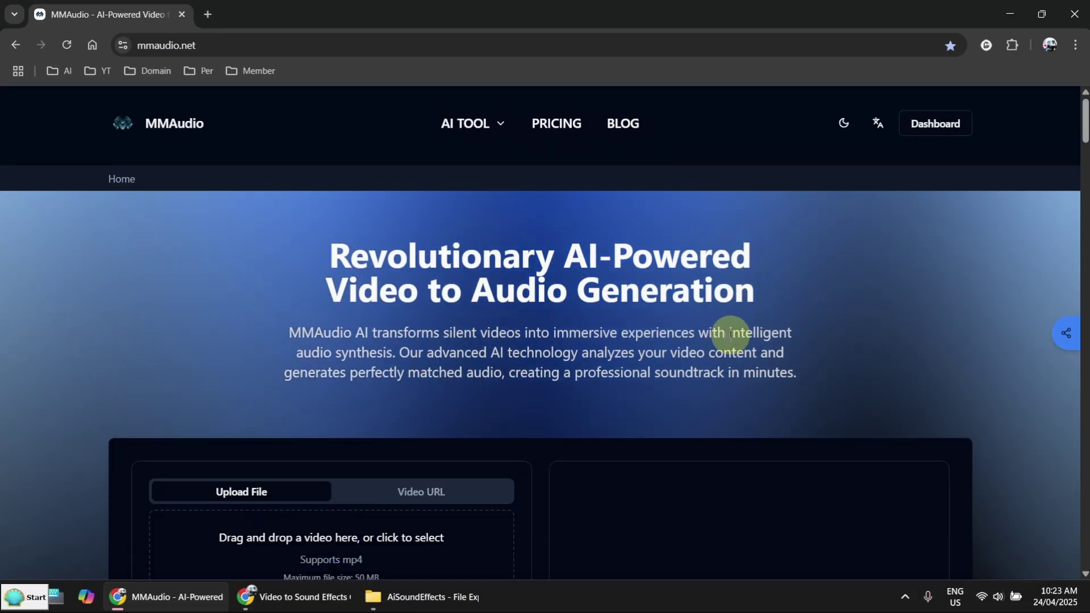
scroll(731, 335, "down", 1)
scroll(730, 335, "down", 1)
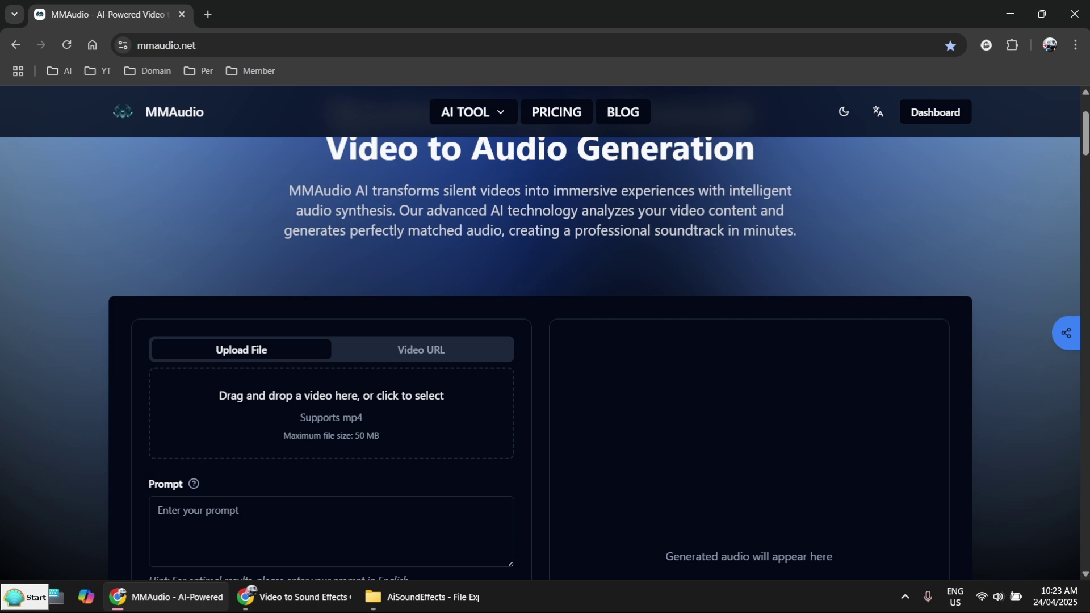
left_click(426, 597)
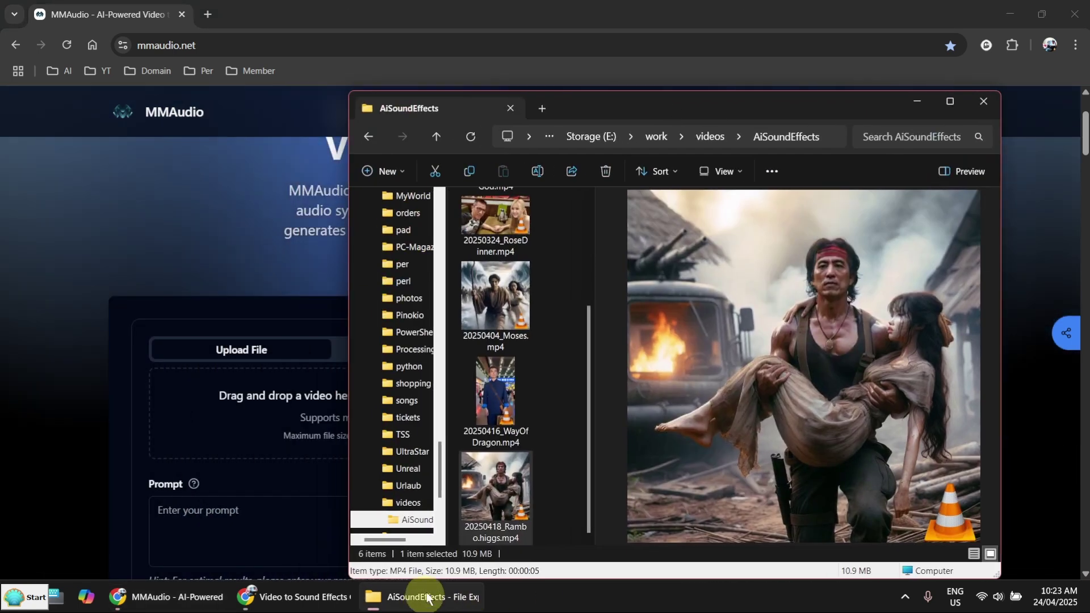
left_click_drag(489, 499, 301, 397)
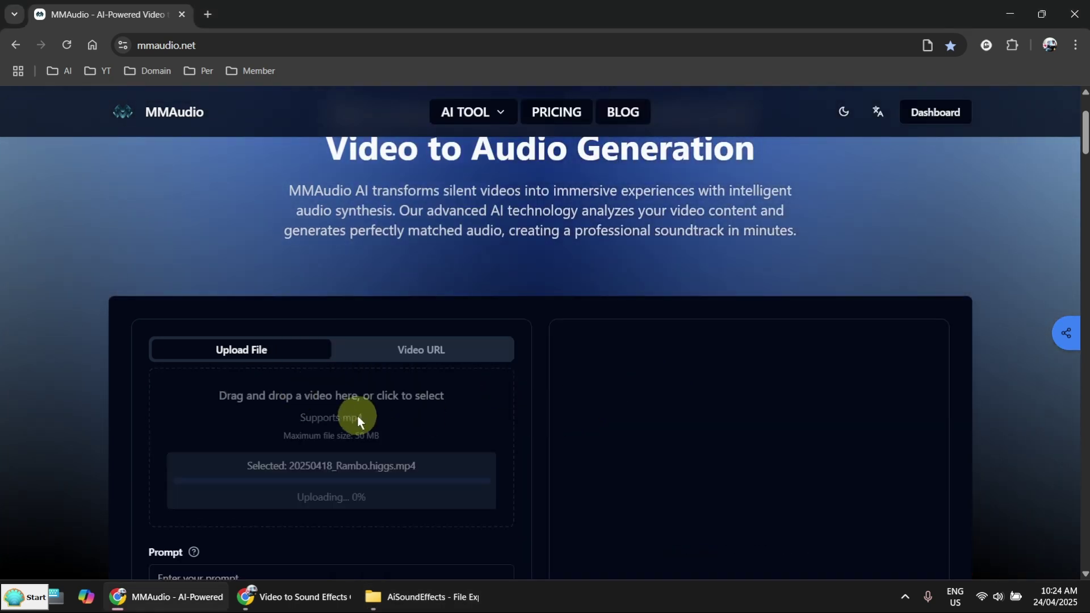
Step: Paste the battlefield prompt with explosions, machine-gun sound and burning fire, then Generate Audio
scroll(357, 415, "down", 2)
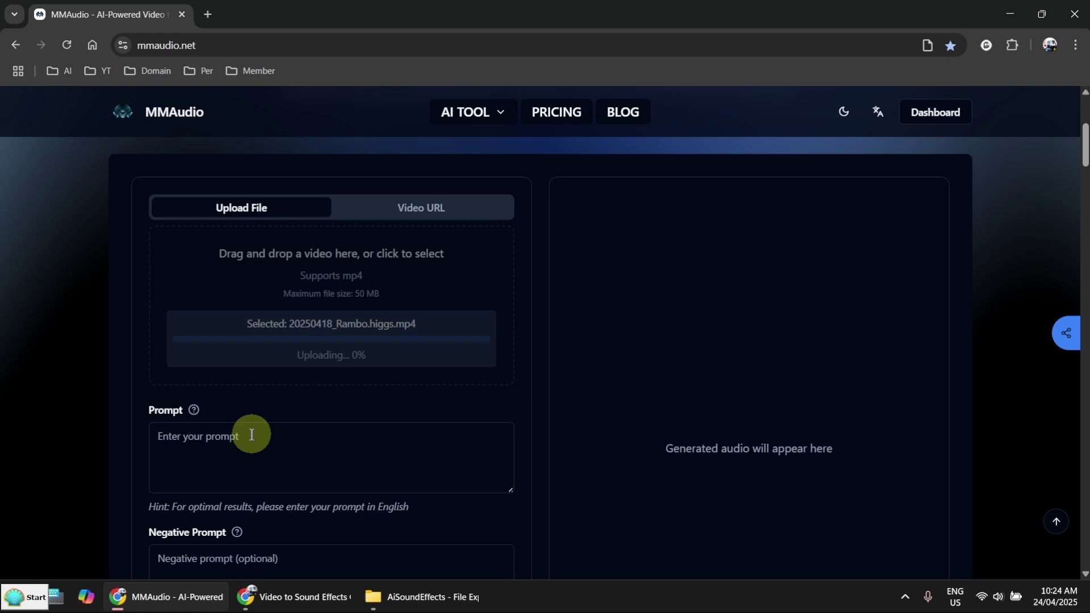
type("battle field, a man is carrying a girl running away from explosions, machine gun sound, fire burning")
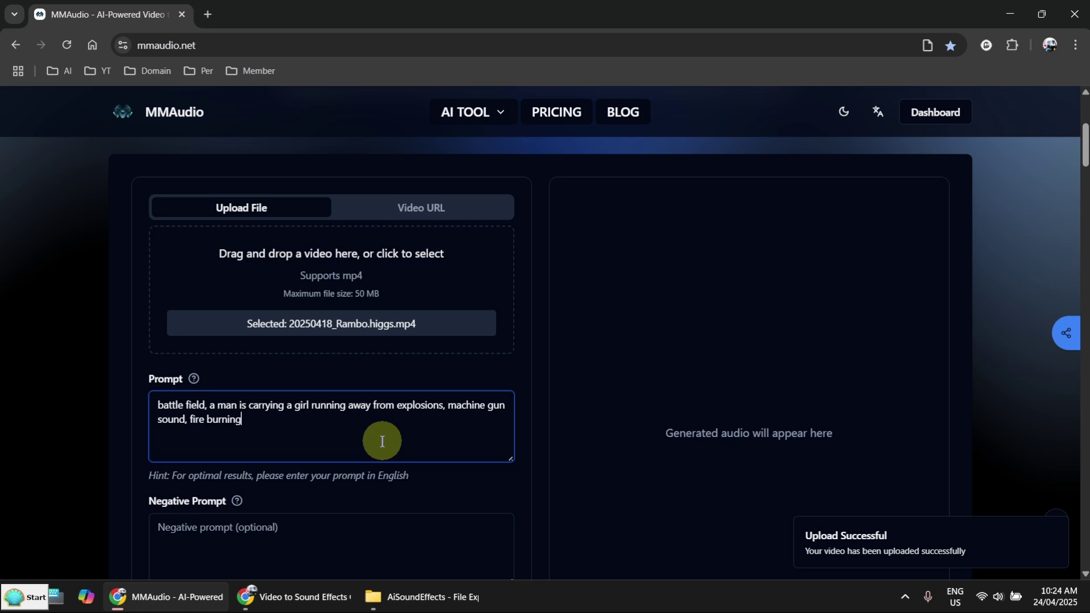
scroll(384, 440, "down", 3)
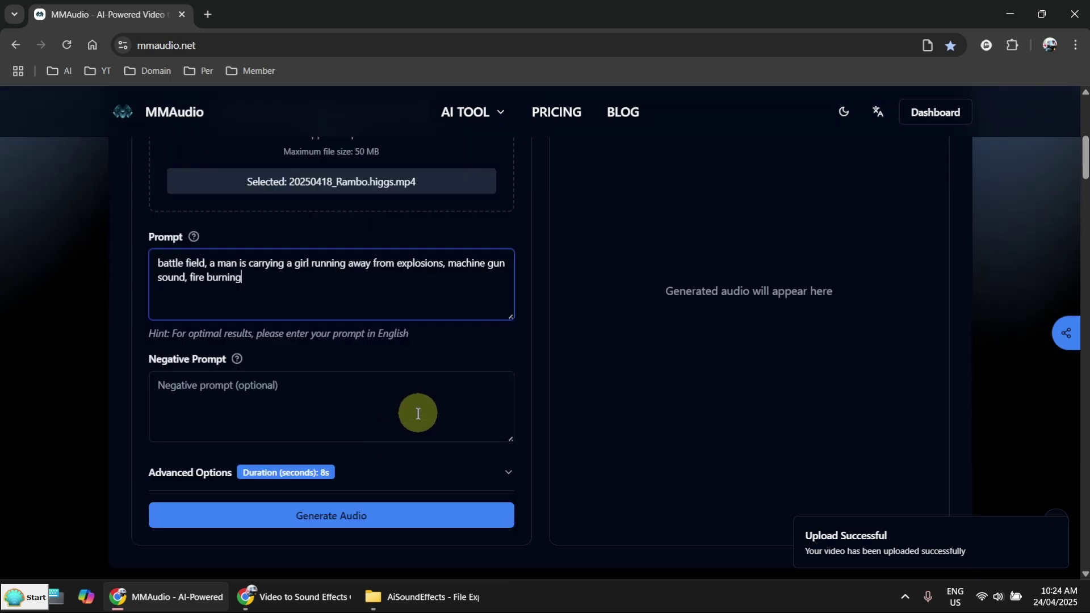
left_click(393, 516)
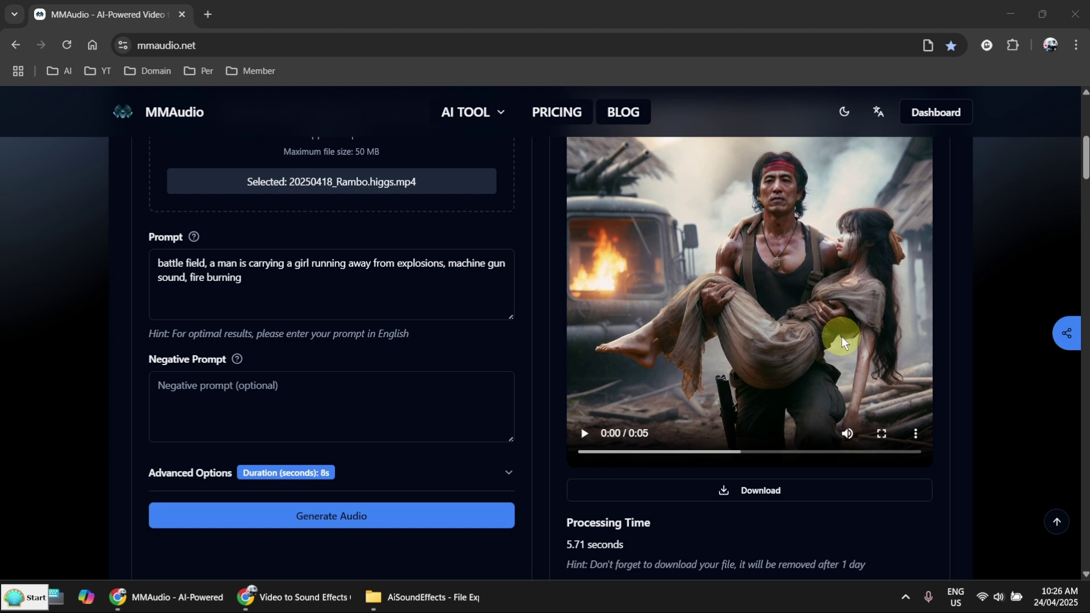
Step: Play the finished Rambo video with its battlefield audio three times through
scroll(931, 356, "up", 1)
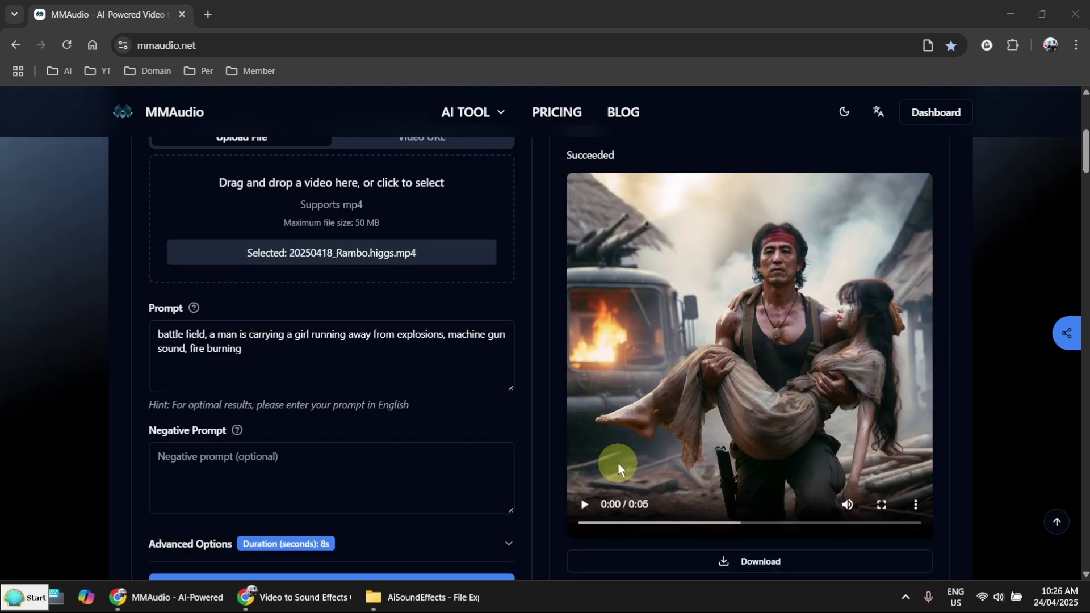
left_click(585, 505)
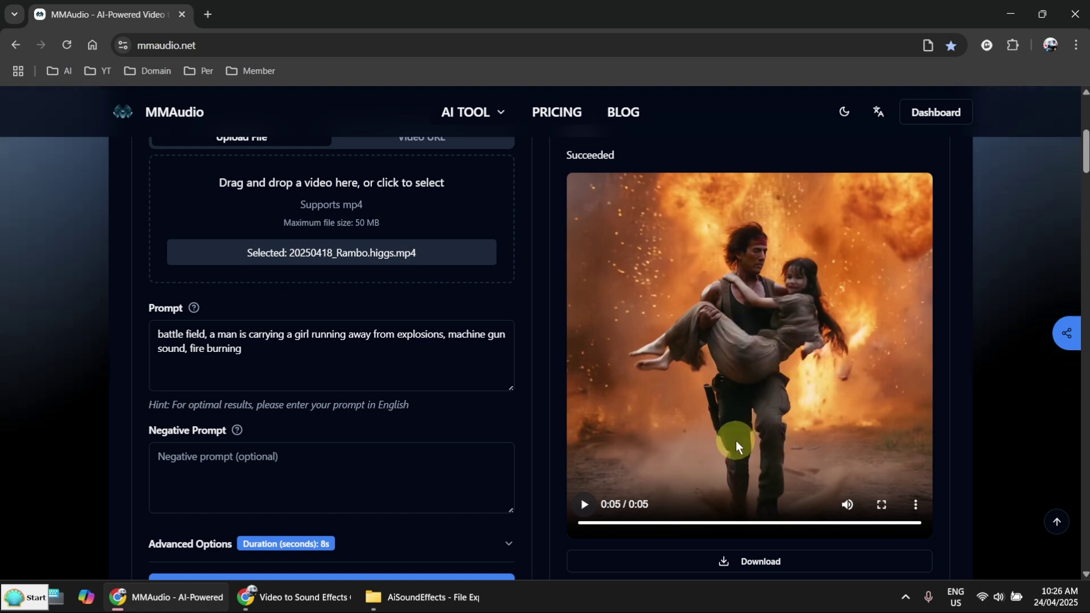
left_click(583, 507)
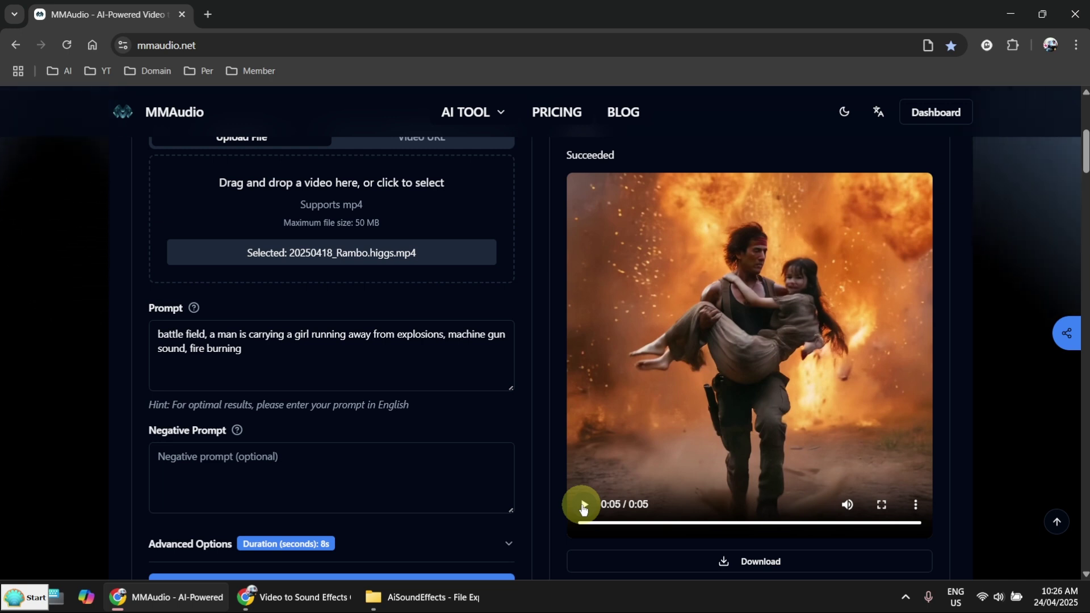
left_click(583, 505)
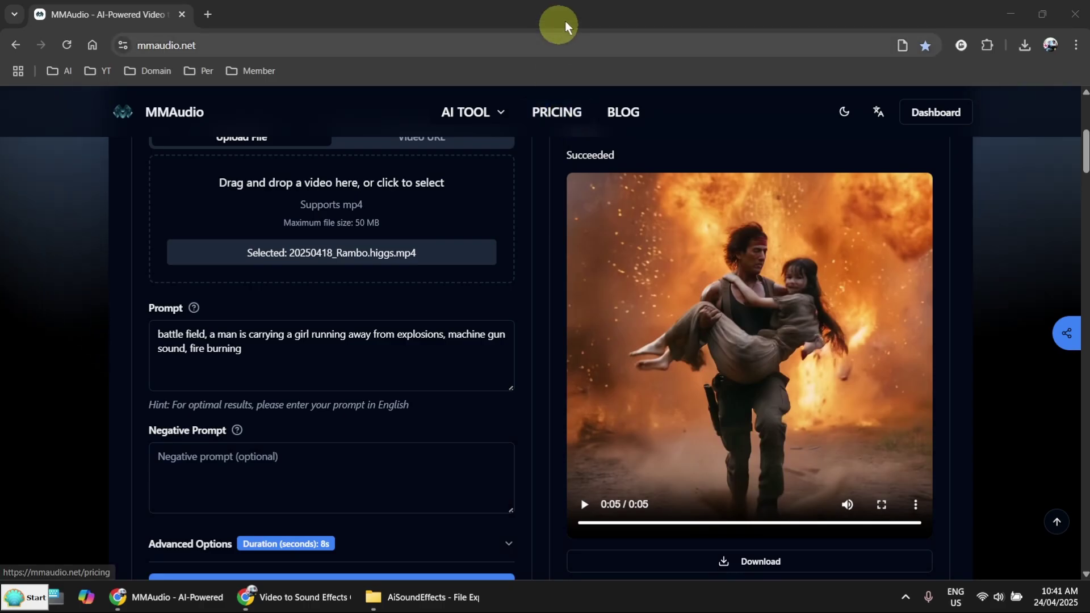
Step: Preview 20250128_moneyGod.mp4 in VLC at lower volume, then upload it to the ElevenLabs drop zone
mouse_move(301, 601)
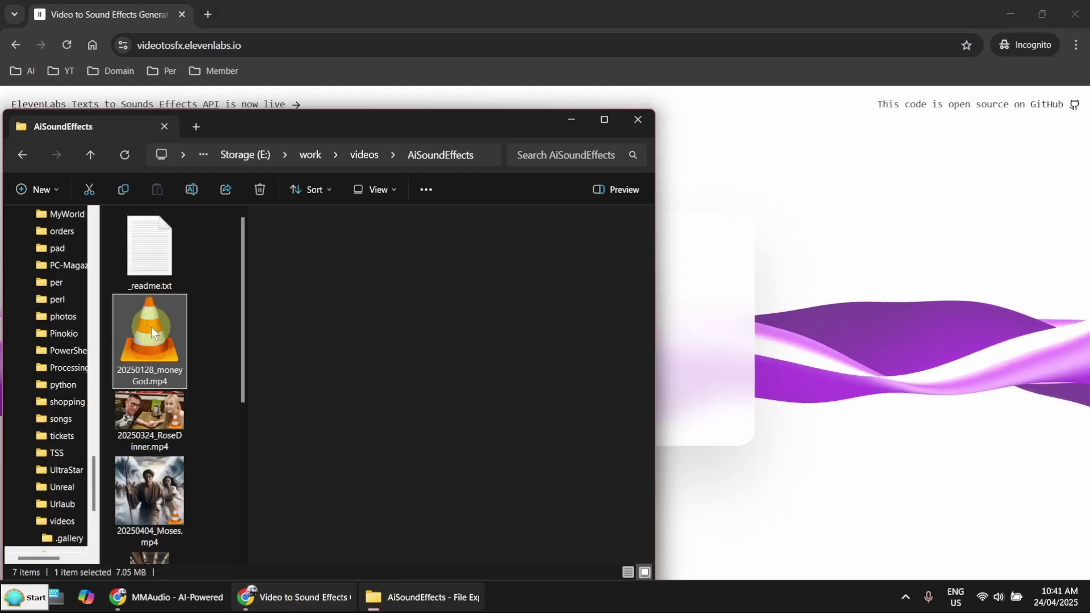
double_click(151, 327)
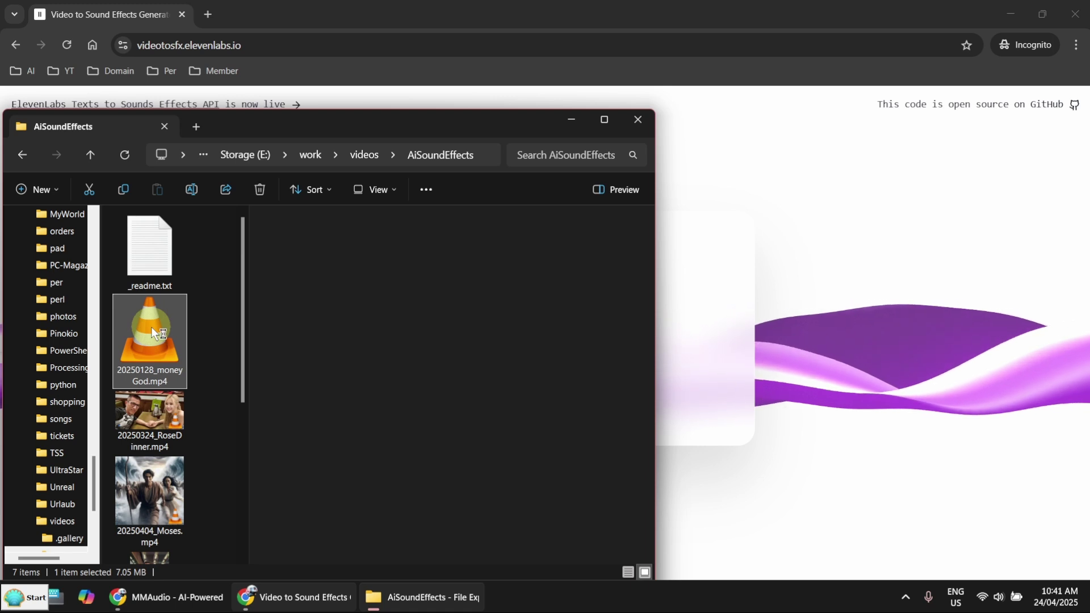
left_click(1051, 572)
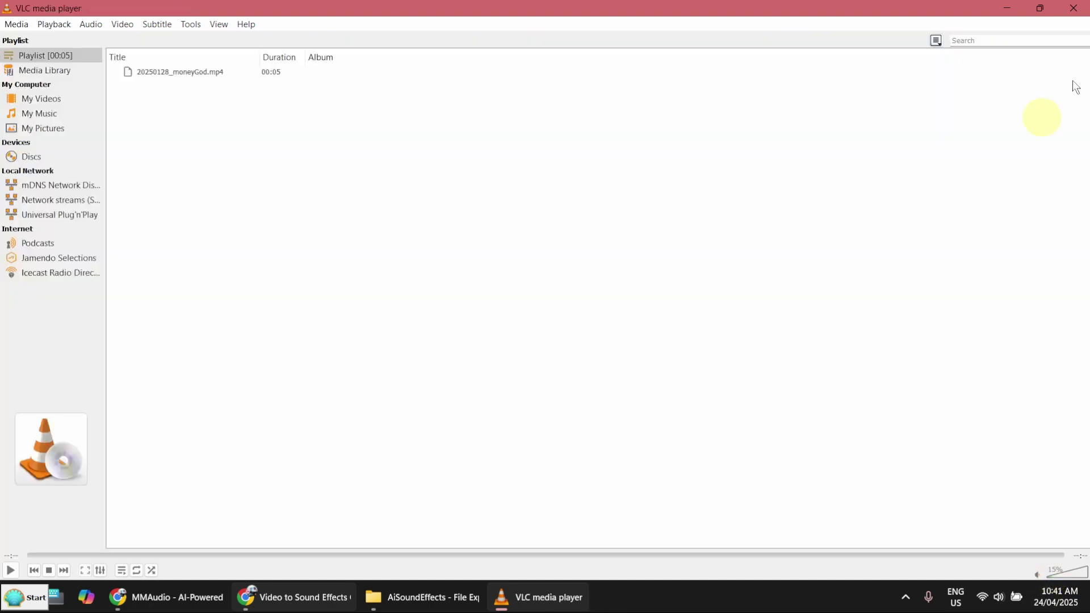
left_click(1075, 8)
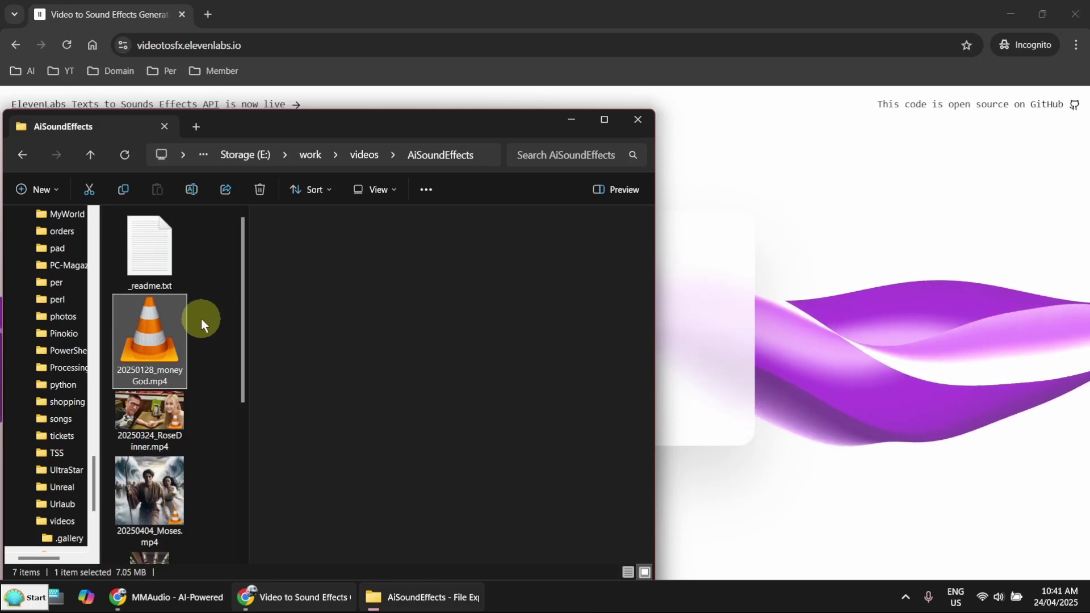
left_click_drag(156, 332, 701, 326)
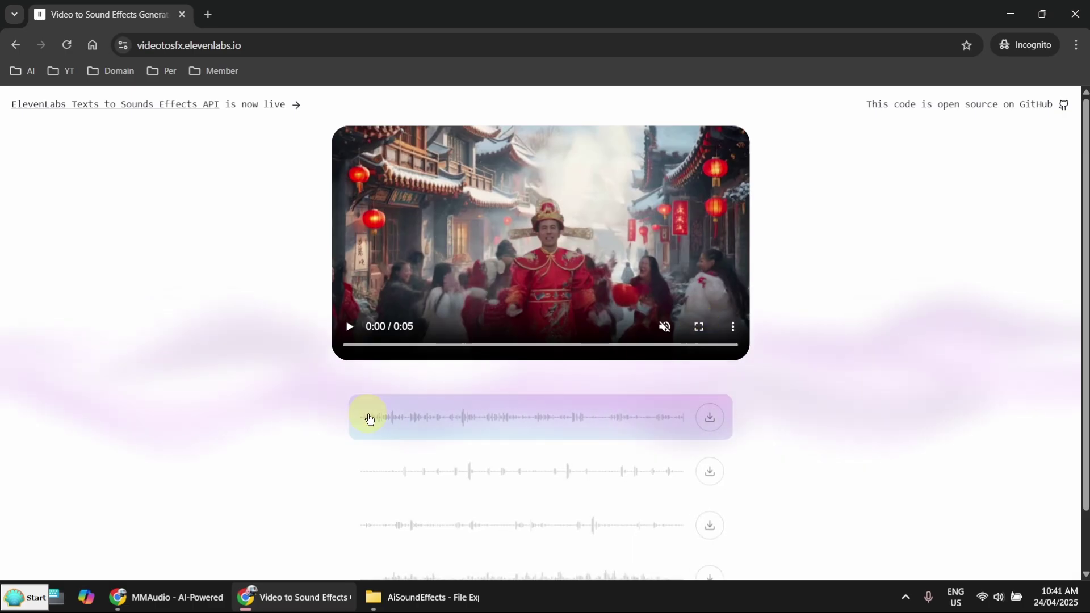
Step: Play the Lunar New Year clip with the first, second and third generated sound-effect tracks
left_click(363, 419)
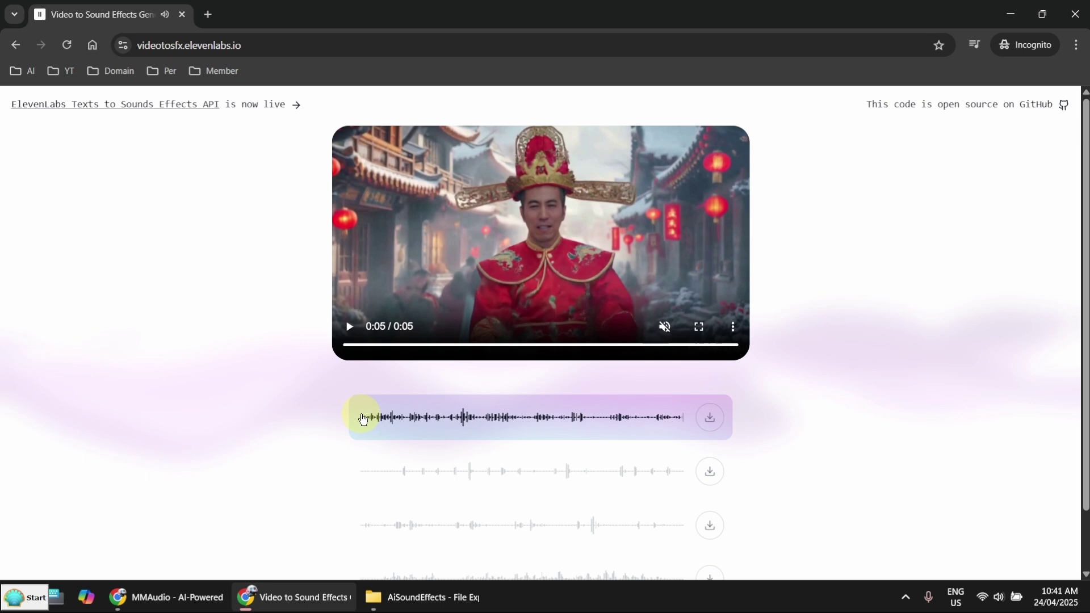
left_click(360, 471)
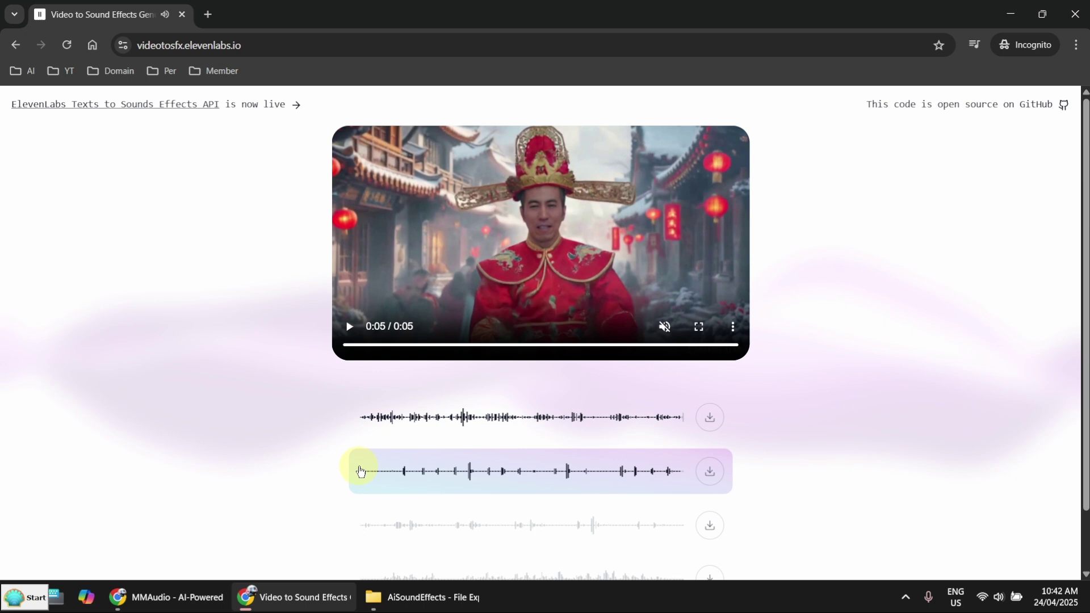
scroll(360, 470, "down", 1)
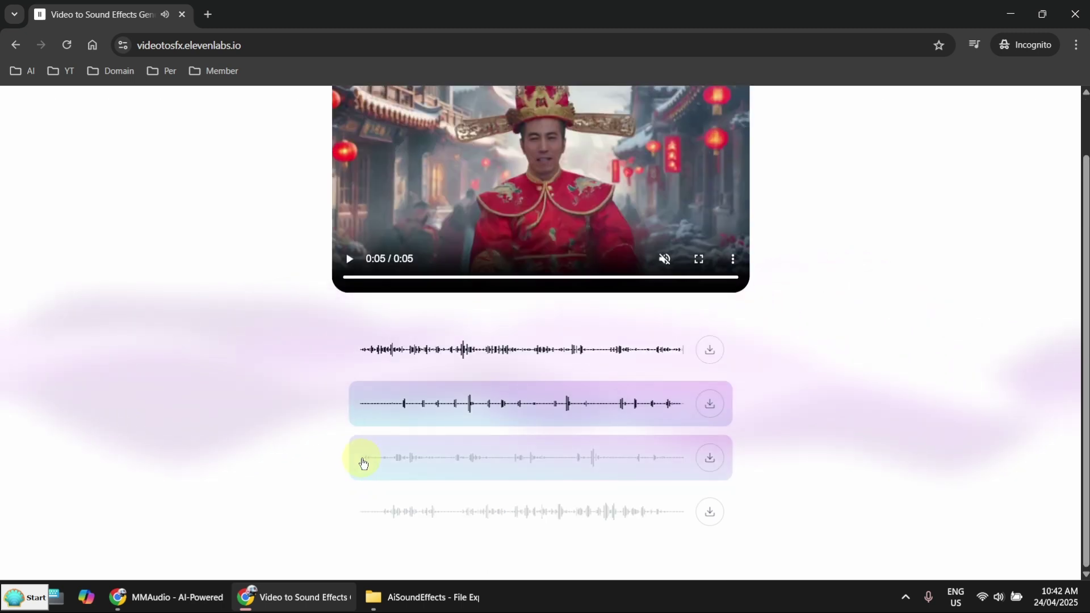
left_click(363, 462)
scroll(364, 462, "up", 1)
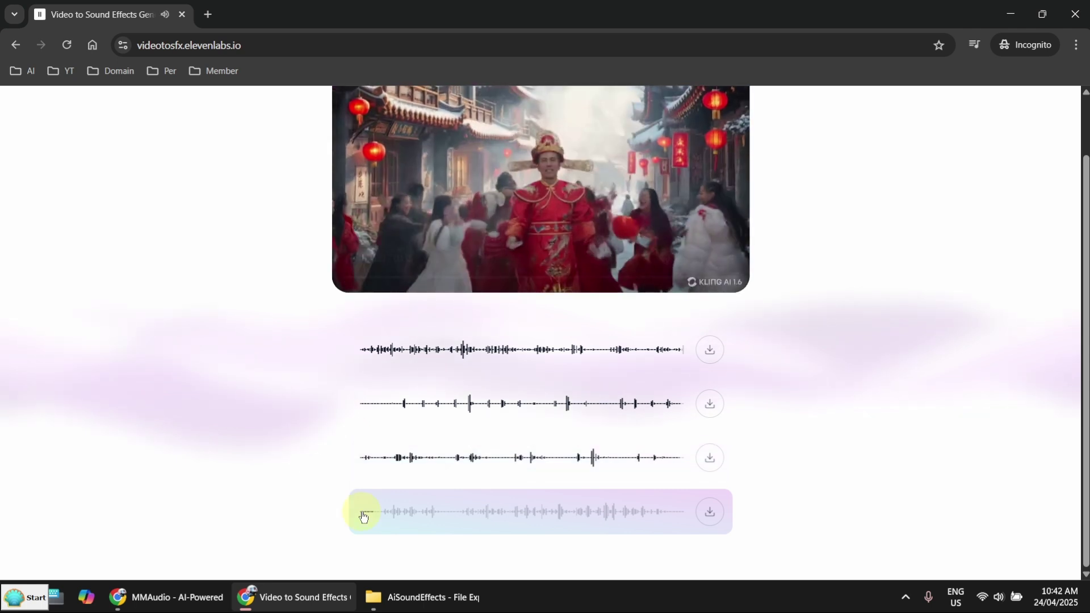
scroll(363, 508, "up", 1)
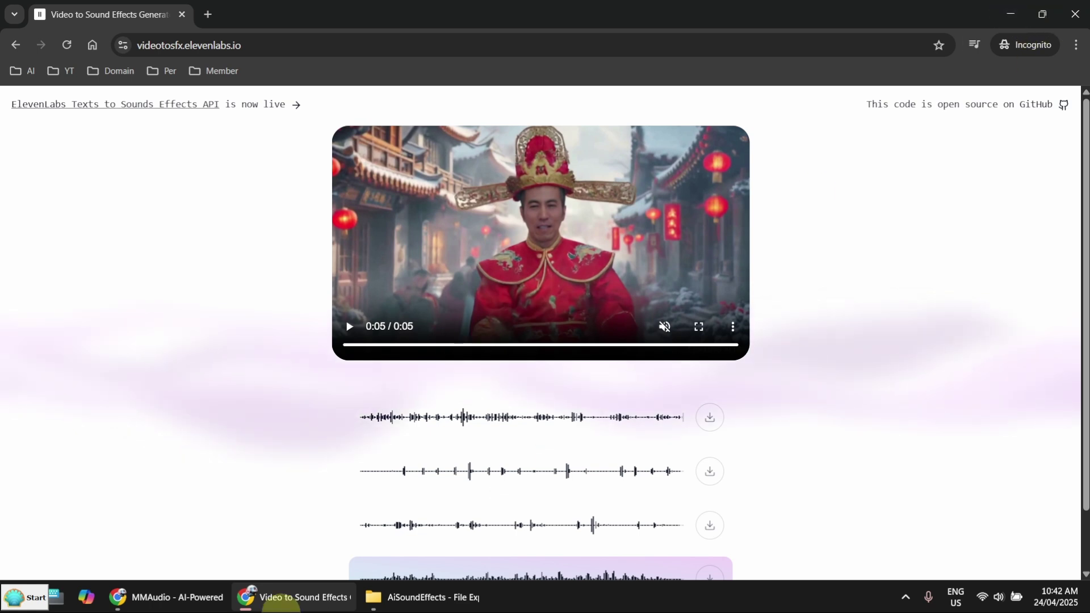
Step: Bring MMAudio up from the taskbar, then minimise it and the Incognito ElevenLabs window
mouse_move(288, 603)
left_click(117, 597)
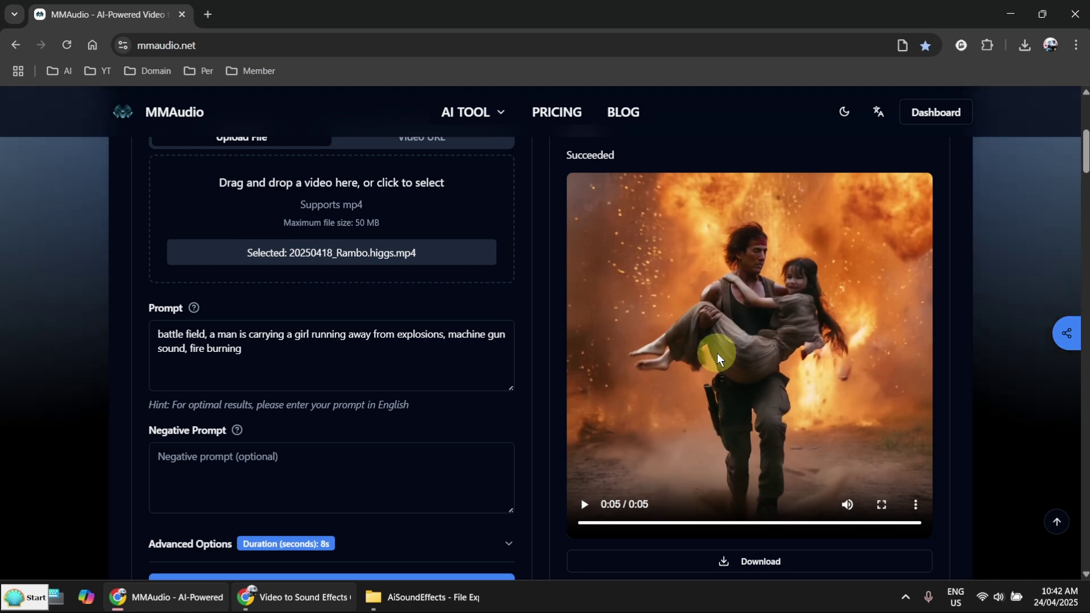
left_click(1009, 16)
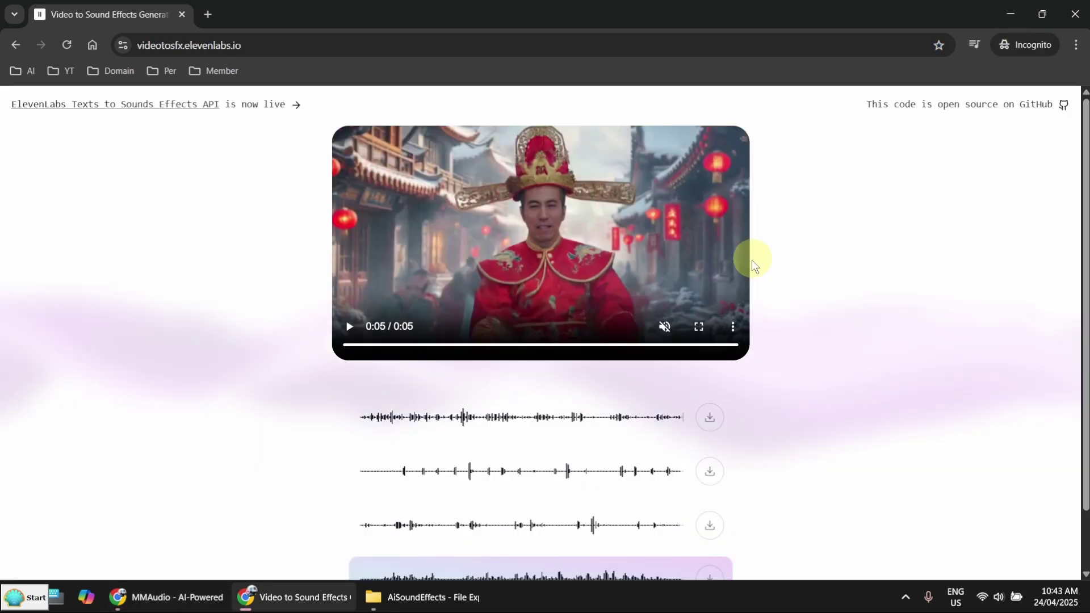
left_click(1000, 25)
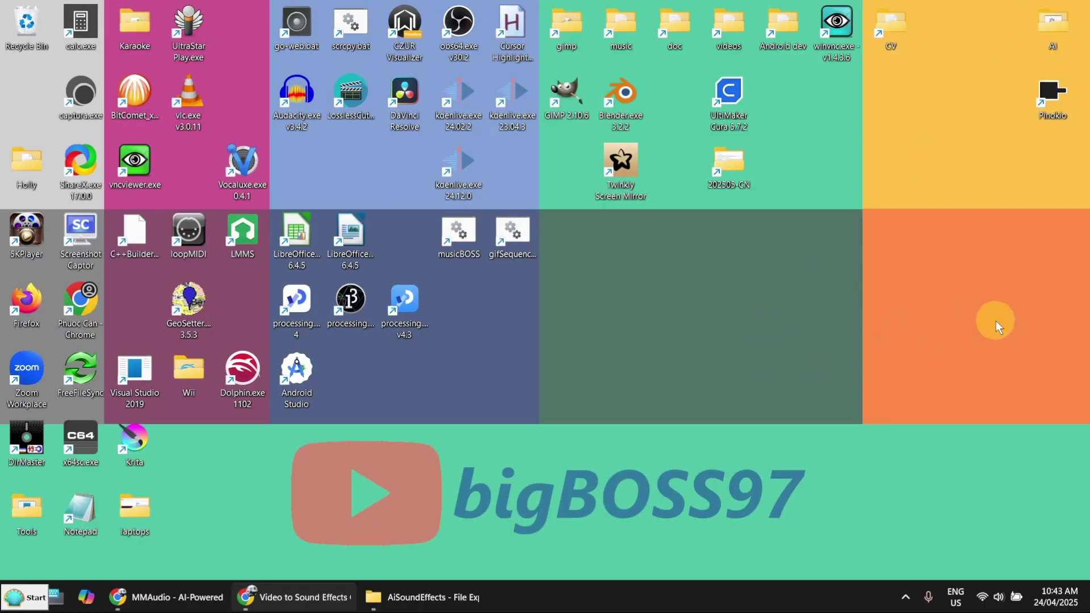